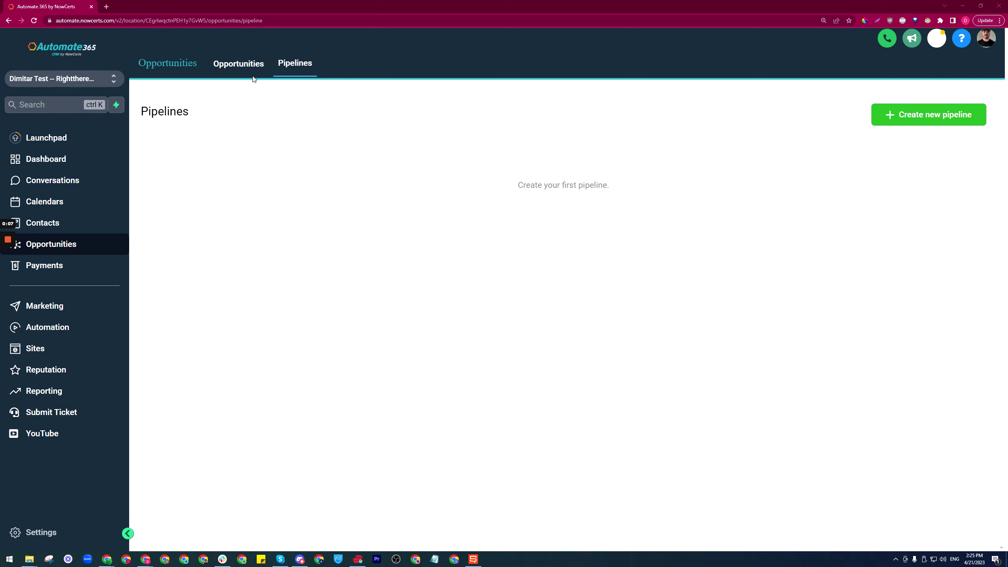
- Start a pipeline named 'New Business' with a first stage 'Cold Lead / New Contact'
click(242, 72)
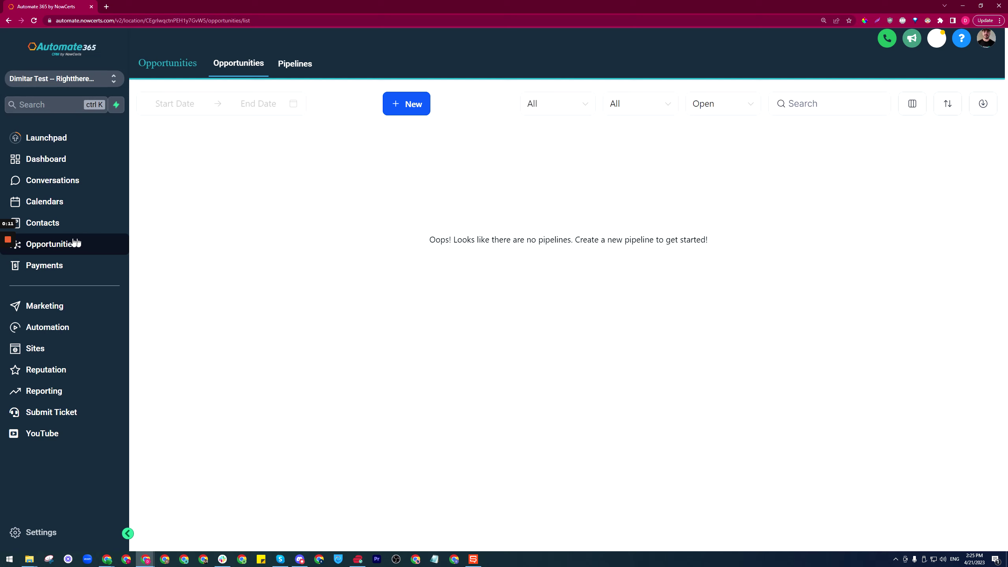
click(294, 66)
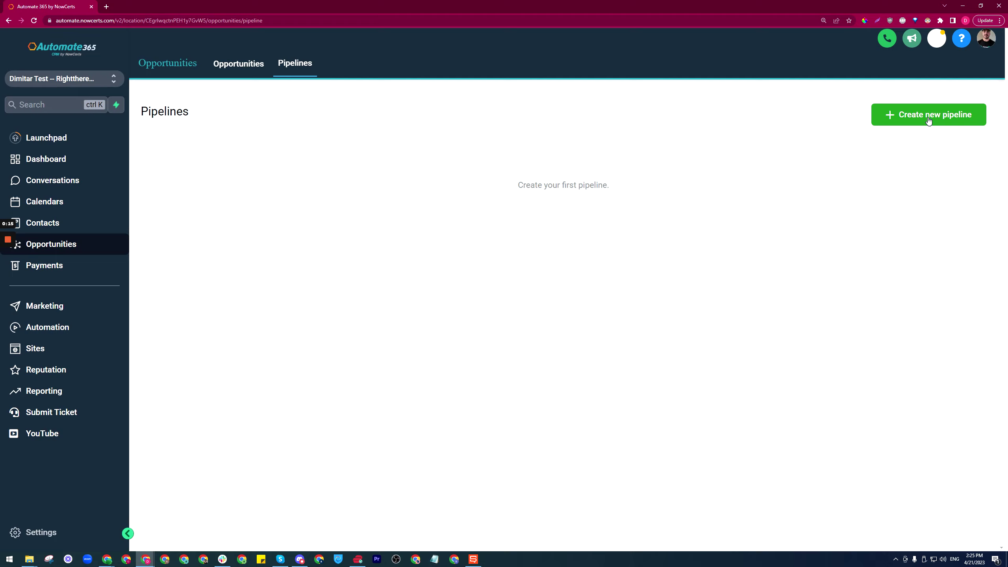
click(920, 119)
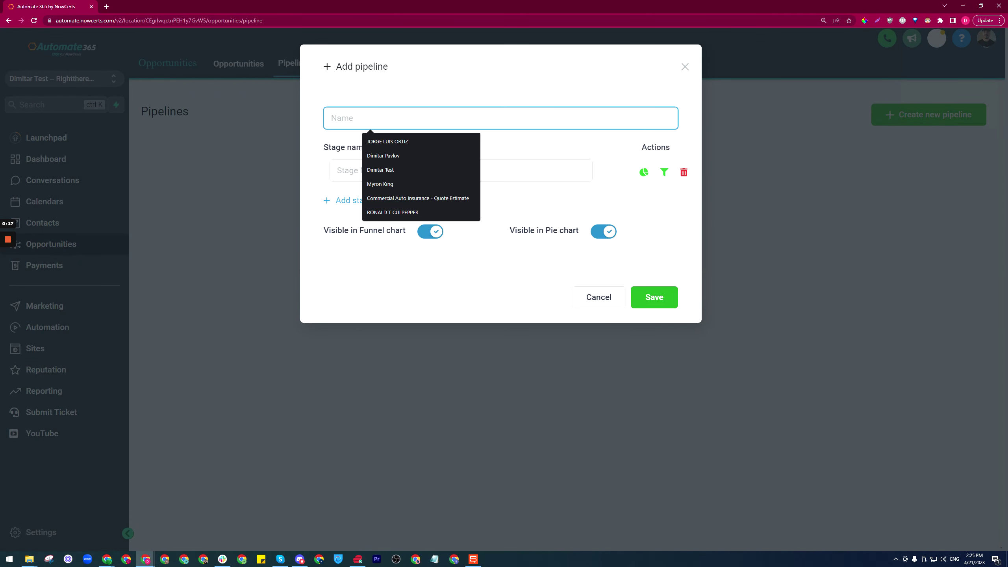
text(New Business)
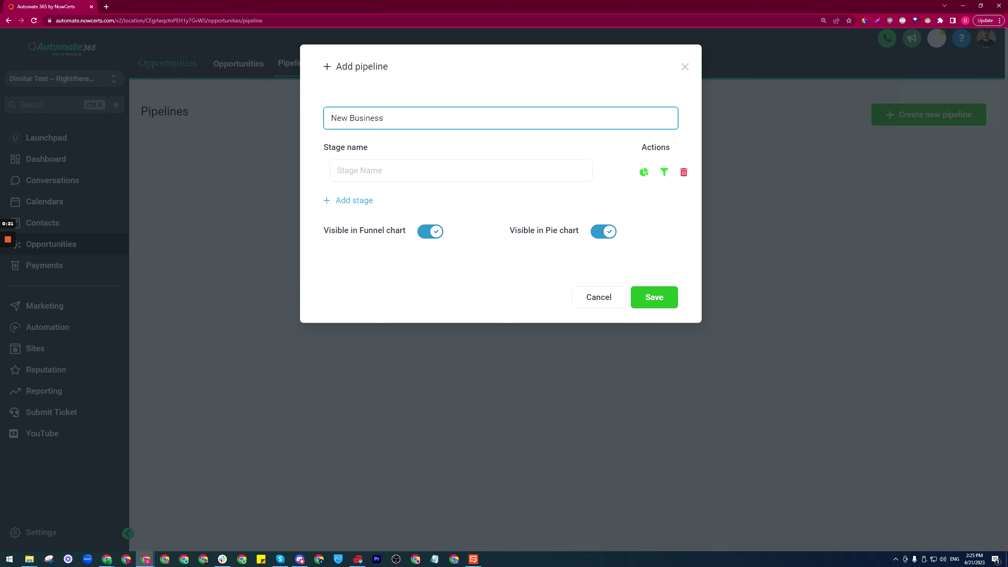
click(460, 170)
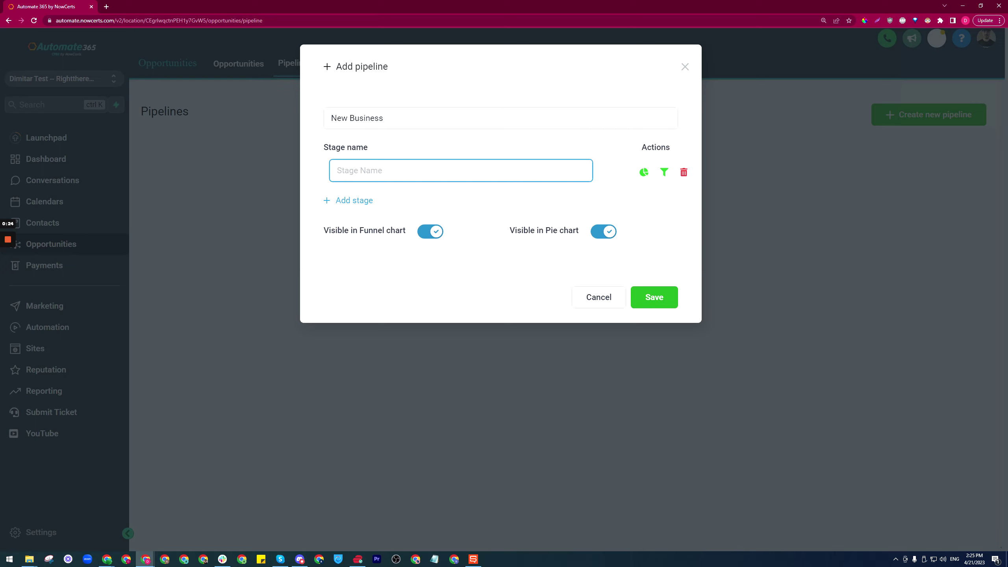
text(Cold Lead / New Contact)
- Add the stages Information Gathering, Application Submitted and Issue Policy
click(354, 202)
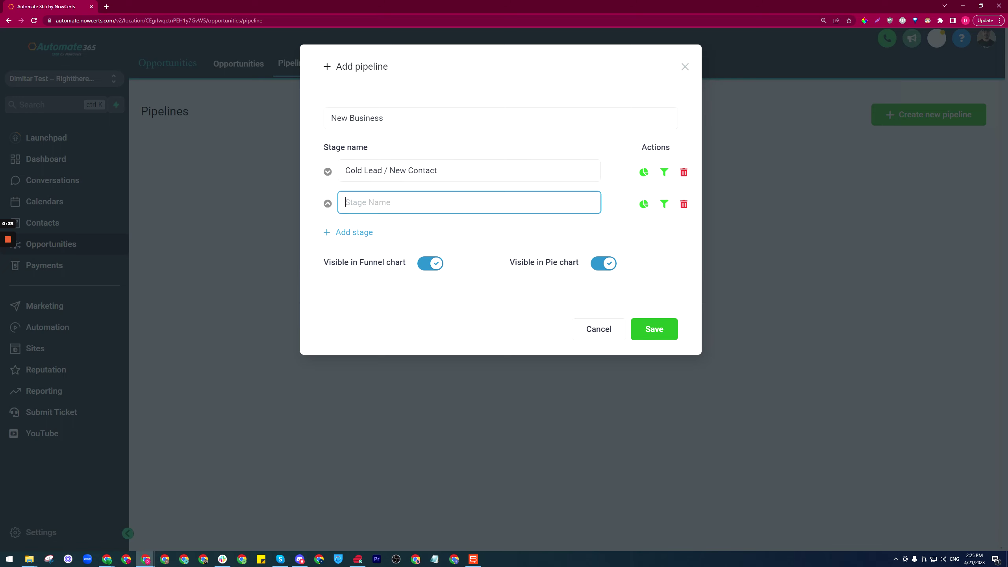
text(Information Gathering)
click(355, 232)
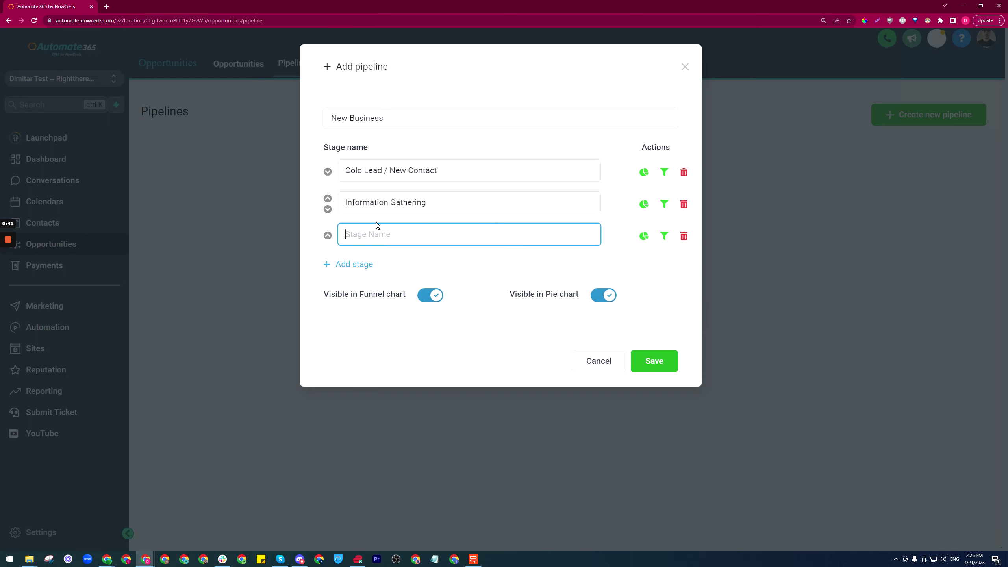
text(Application Submitted)
click(359, 264)
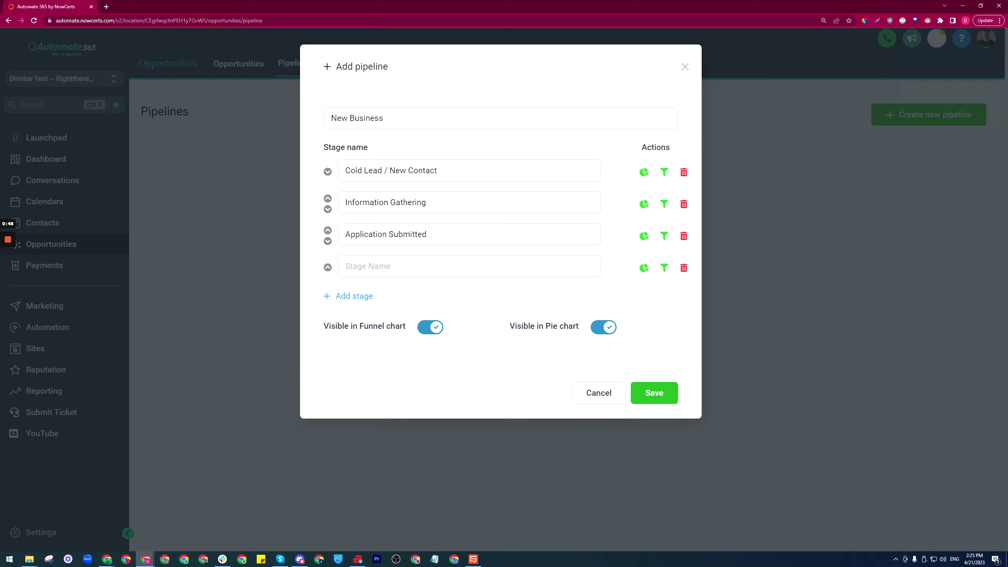
click(359, 266)
text(Issue Policy)
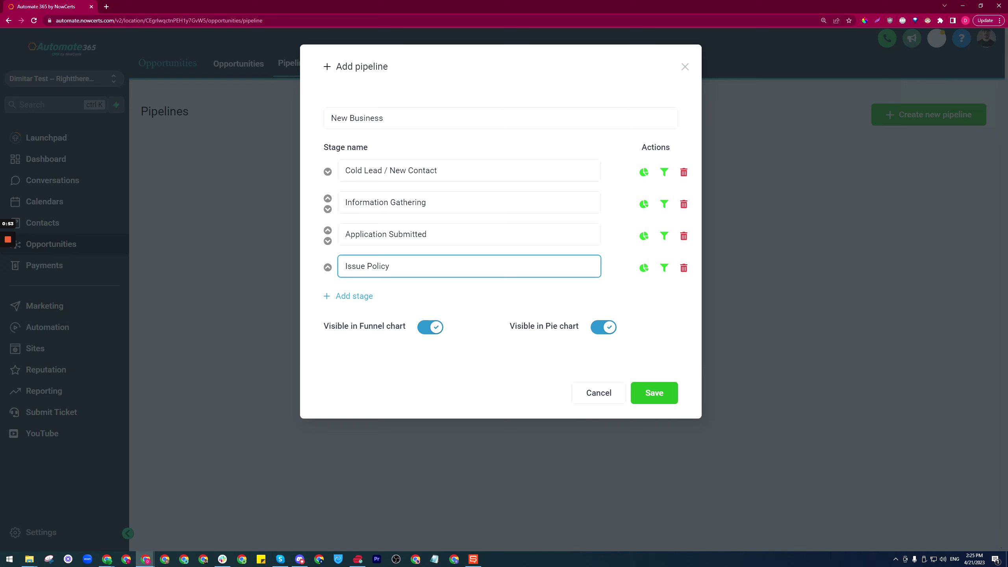
click(460, 375)
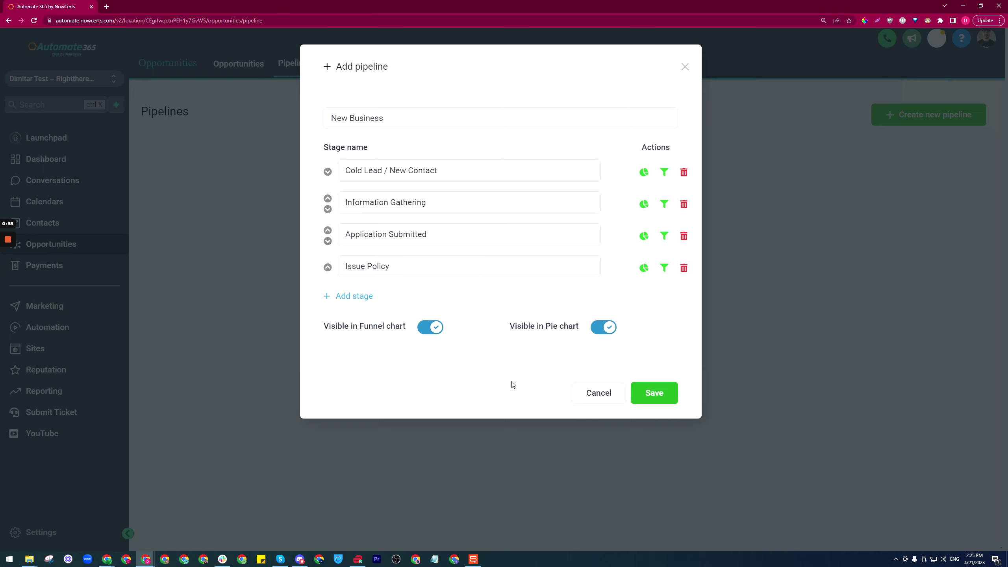
- Save the pipeline and show the New Business board under Opportunities
click(653, 394)
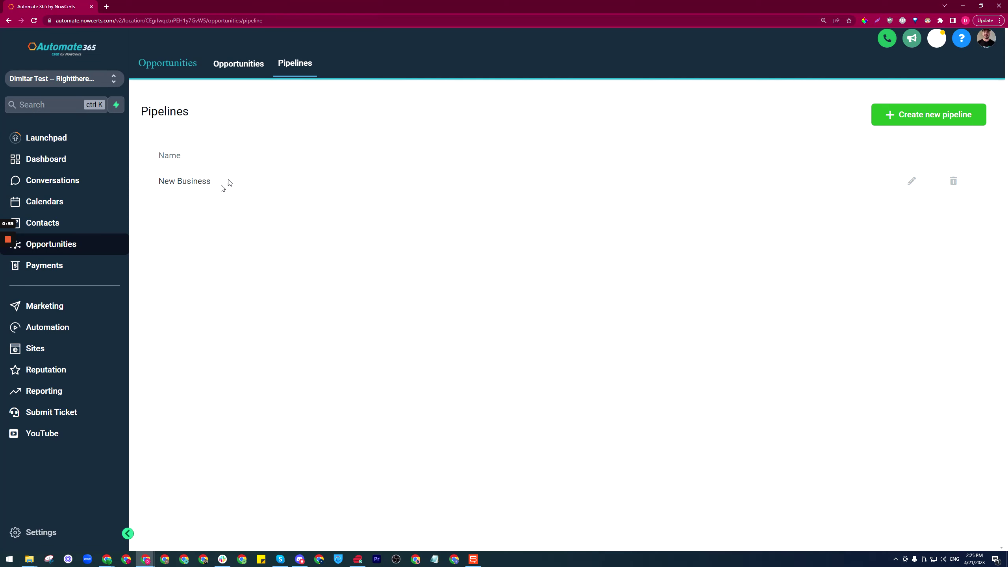
click(251, 64)
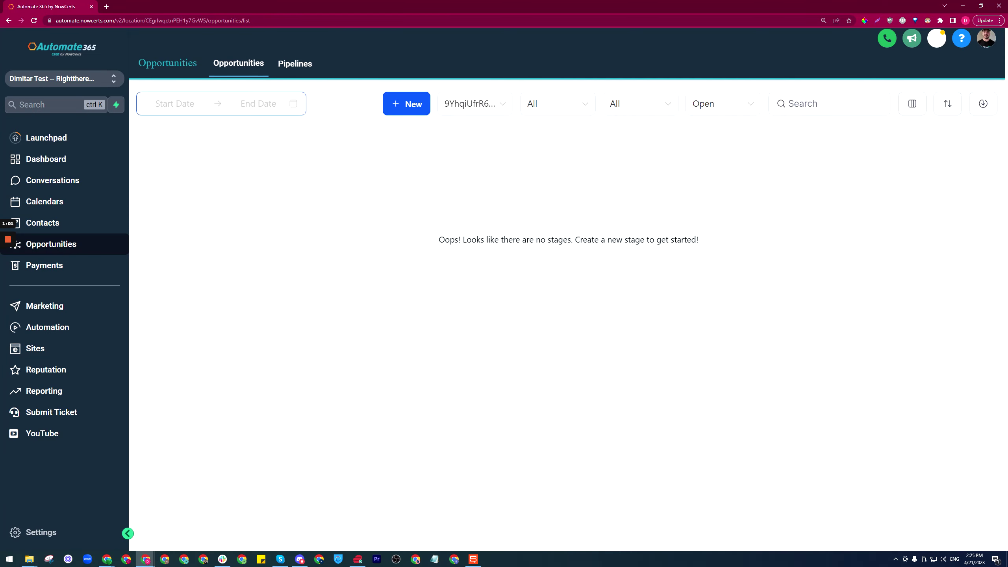
click(492, 114)
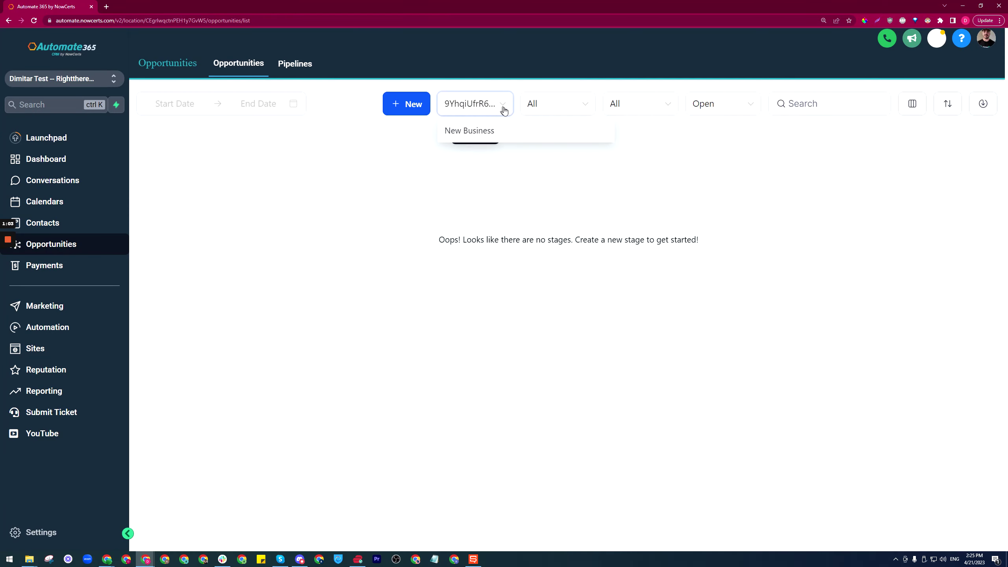
click(466, 133)
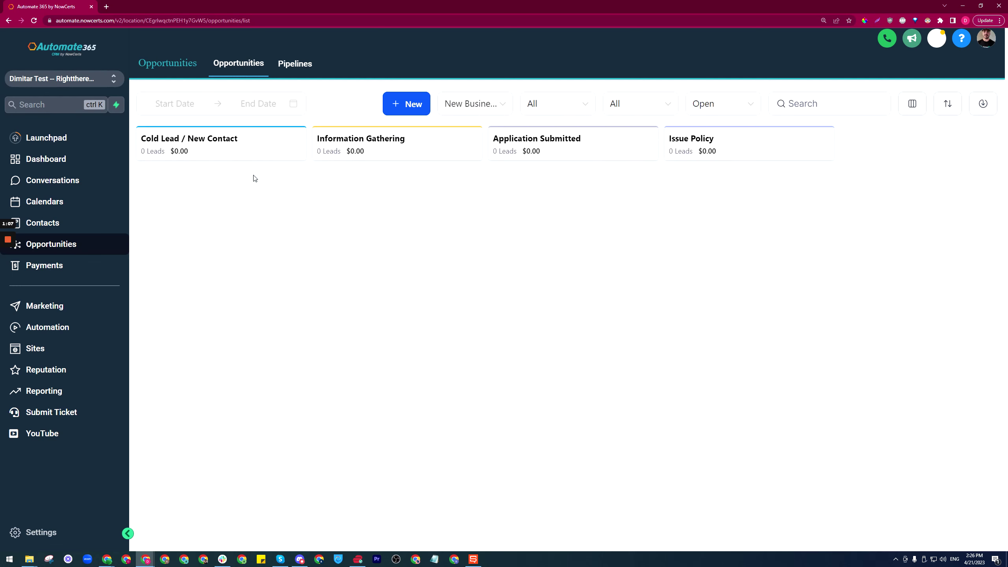
- Create an opportunity for the searched contact, entering the contact's e-mail address
click(408, 107)
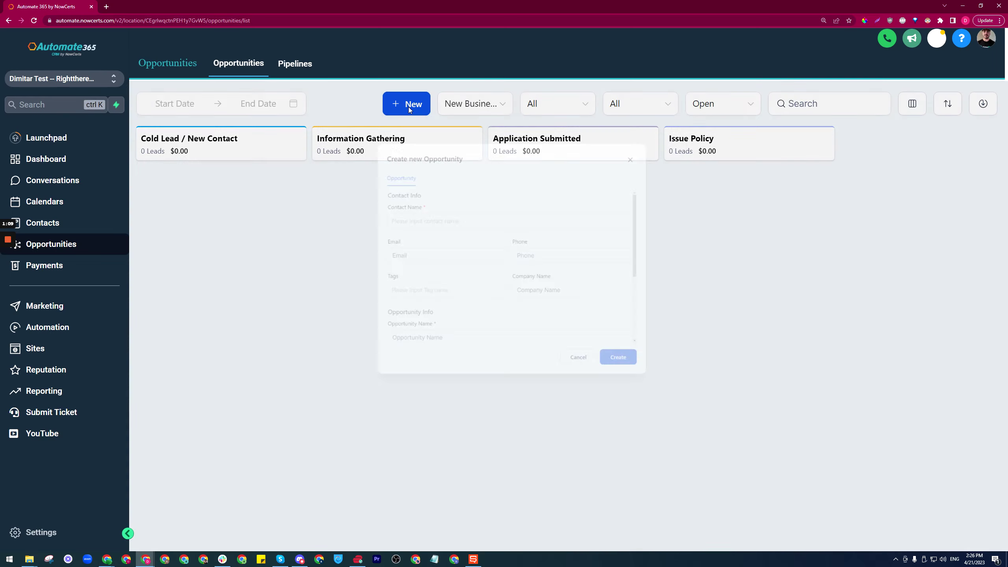
click(436, 284)
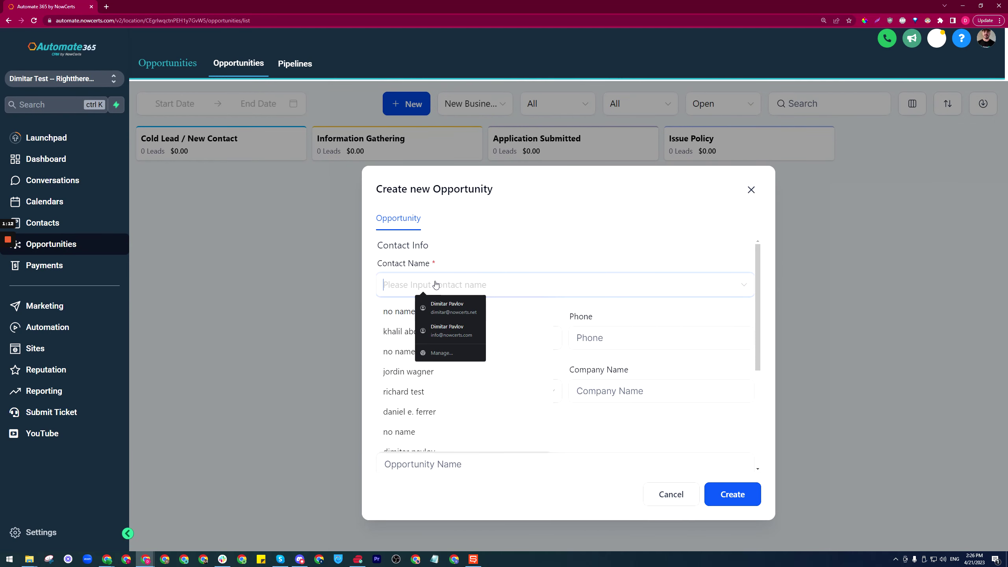
text(dimitar)
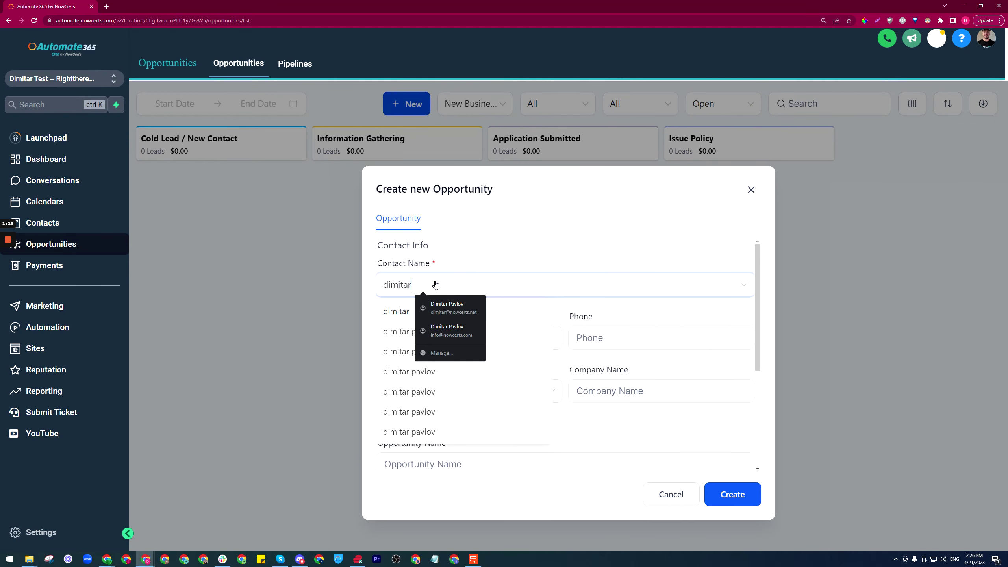
click(387, 337)
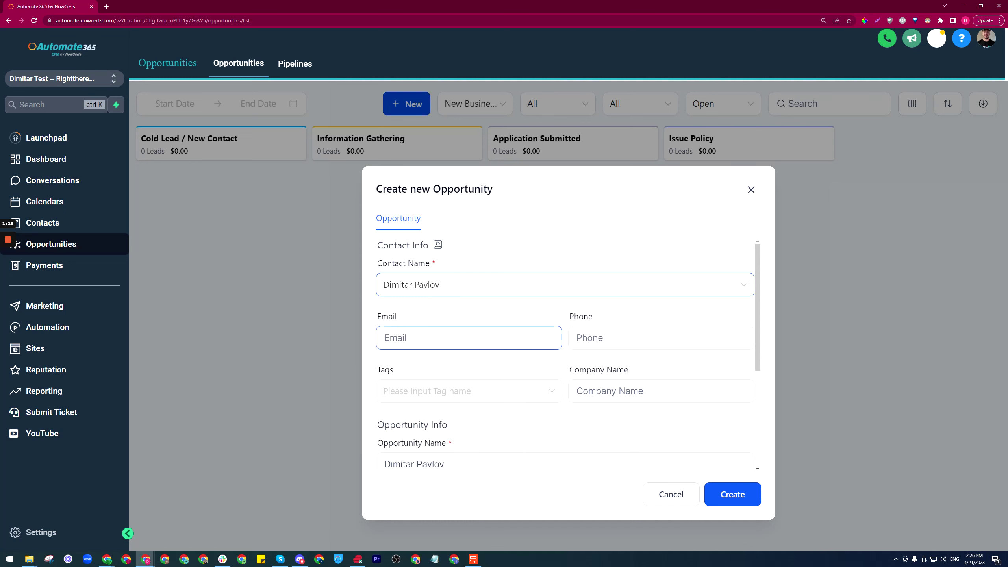
click(432, 339)
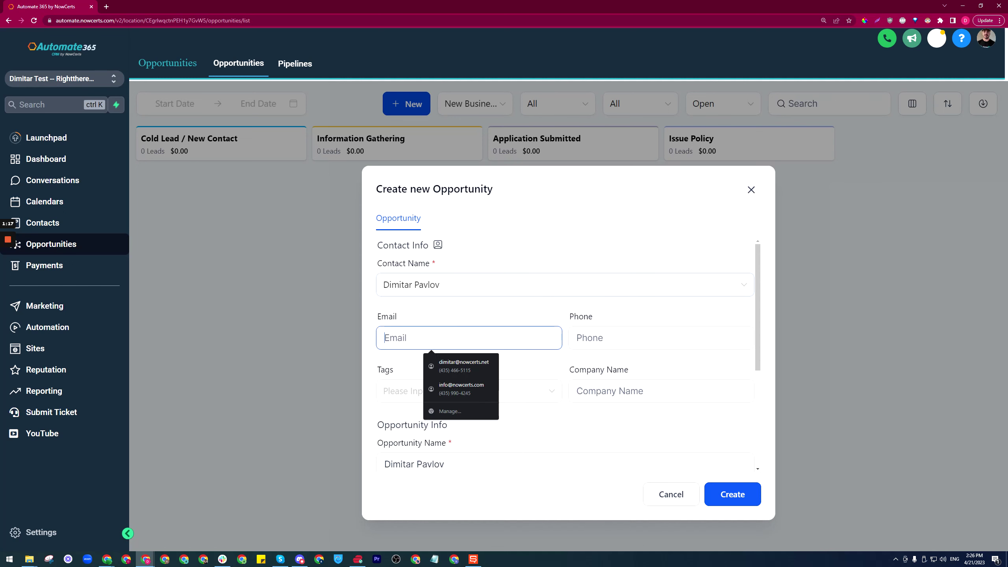
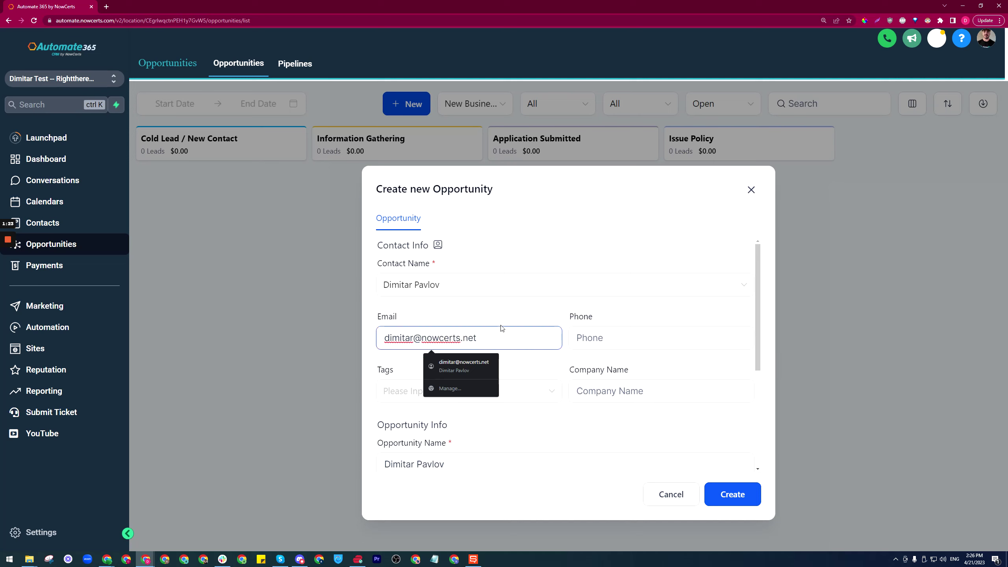
click(636, 365)
scroll(590, 415, down, 4)
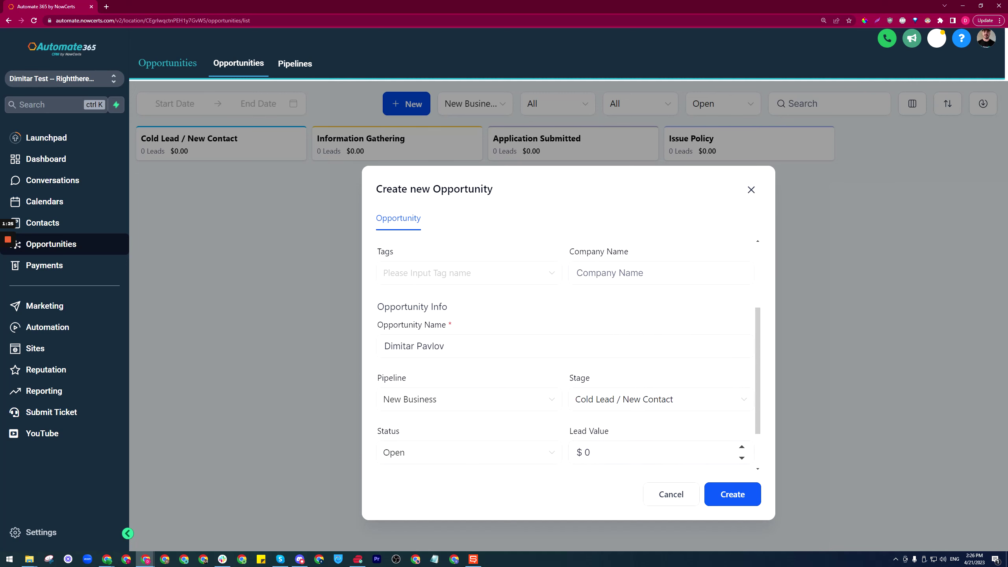
click(738, 494)
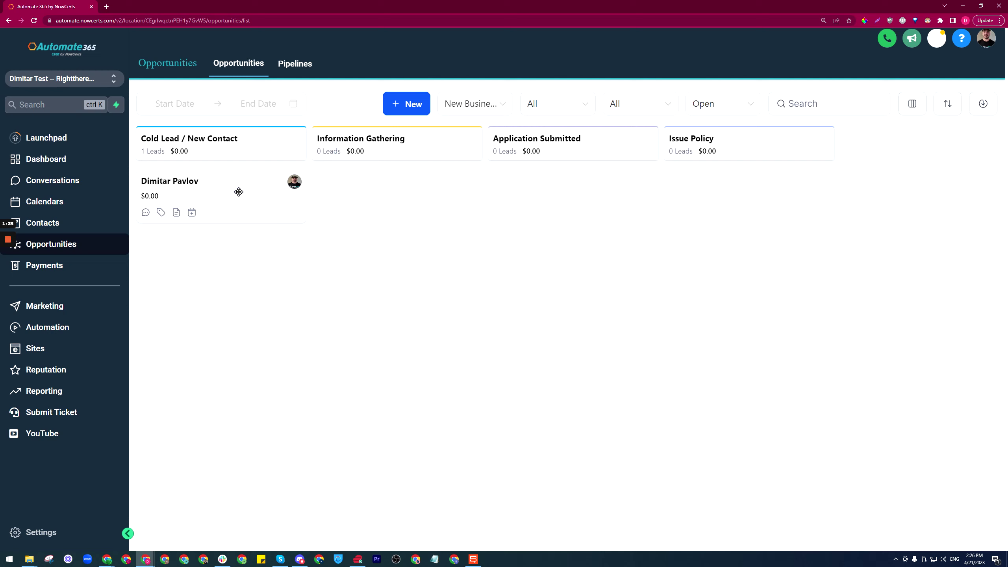
- Drag the lead card from Cold Lead / New Contact into the Information Gathering column
drag(238, 192, 399, 153)
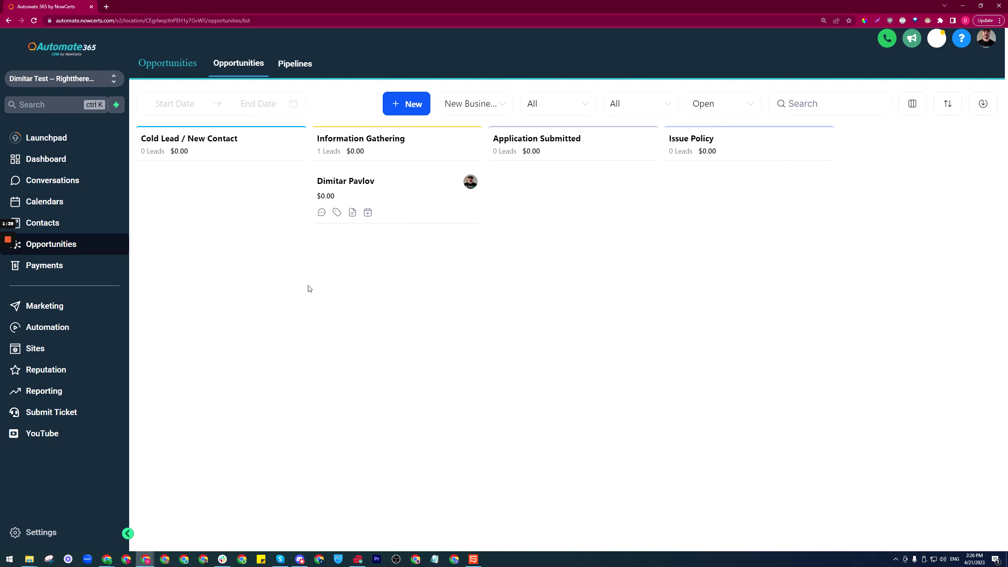
- Create a workflow folder named 'New Business Pipeline' in Automation
click(53, 332)
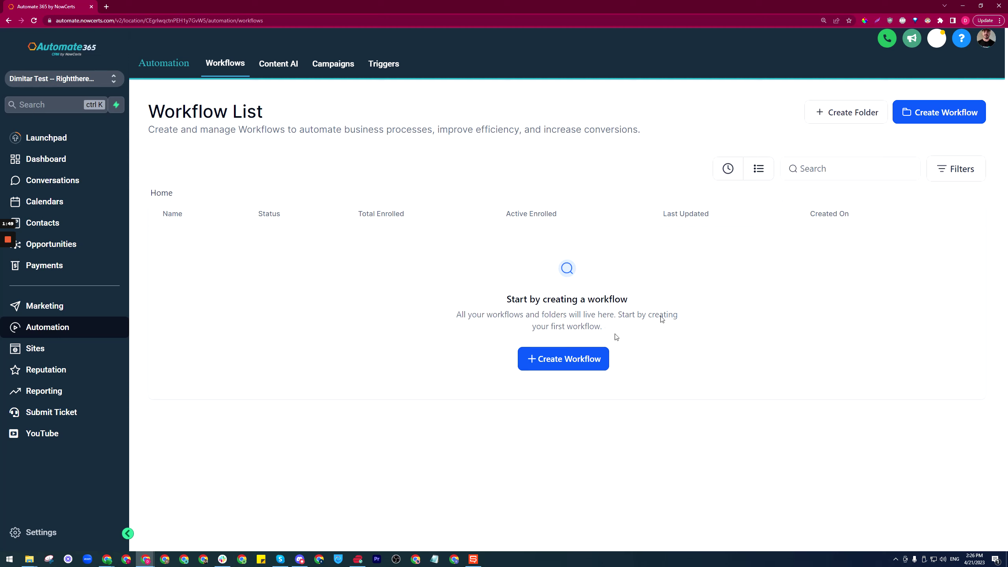
click(837, 110)
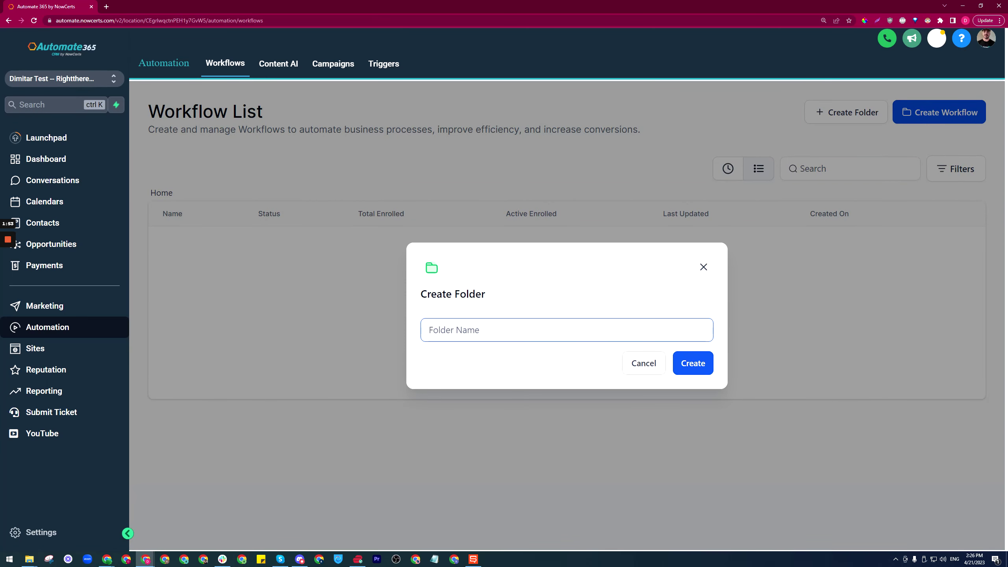
text(Pip)
key(BackSpace)
key(BackSpace)
key(BackSpace)
text(New Business Pipeline)
click(683, 371)
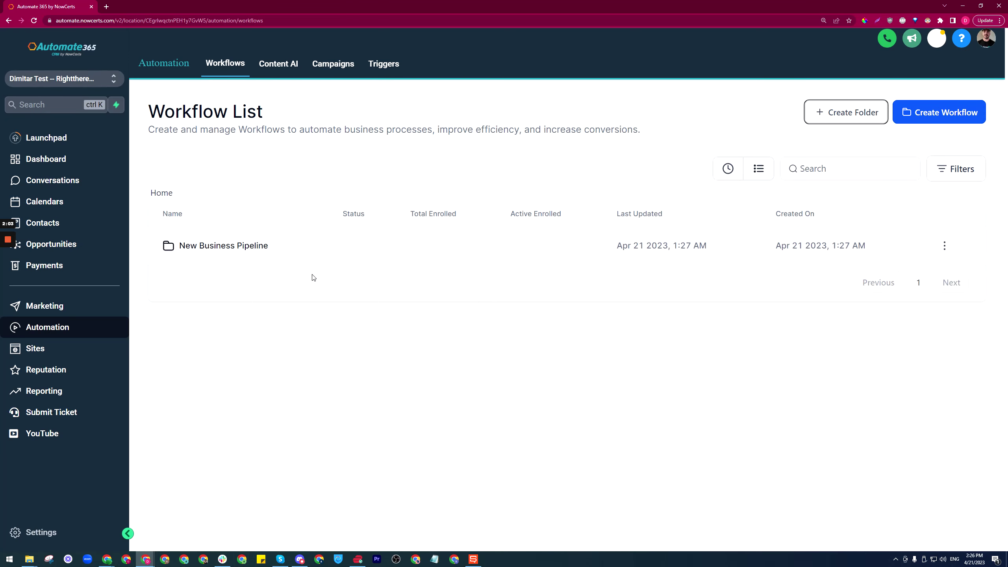
- Check the Opportunities board's pipeline, then open the New Business Pipeline folder
click(74, 246)
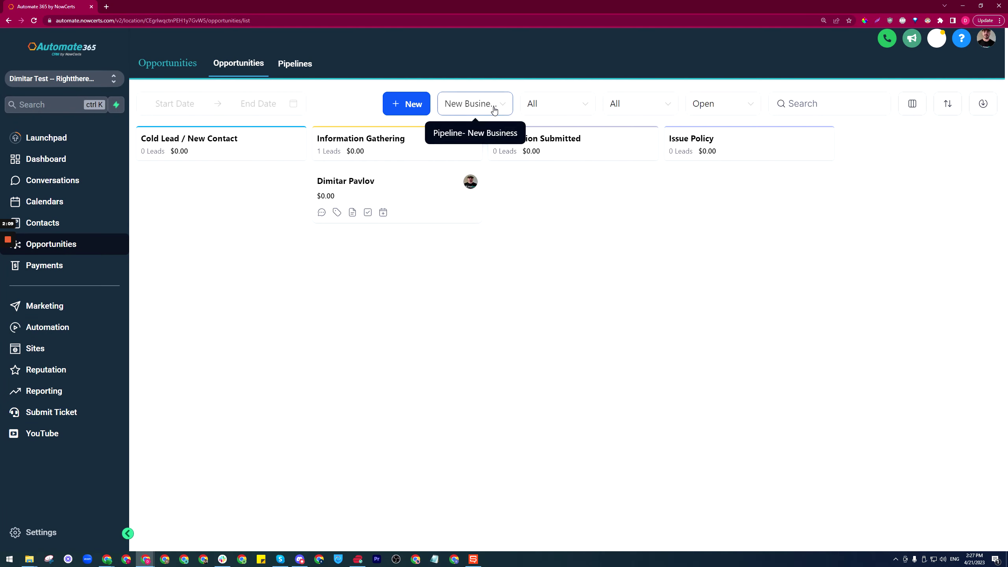
click(494, 110)
click(499, 108)
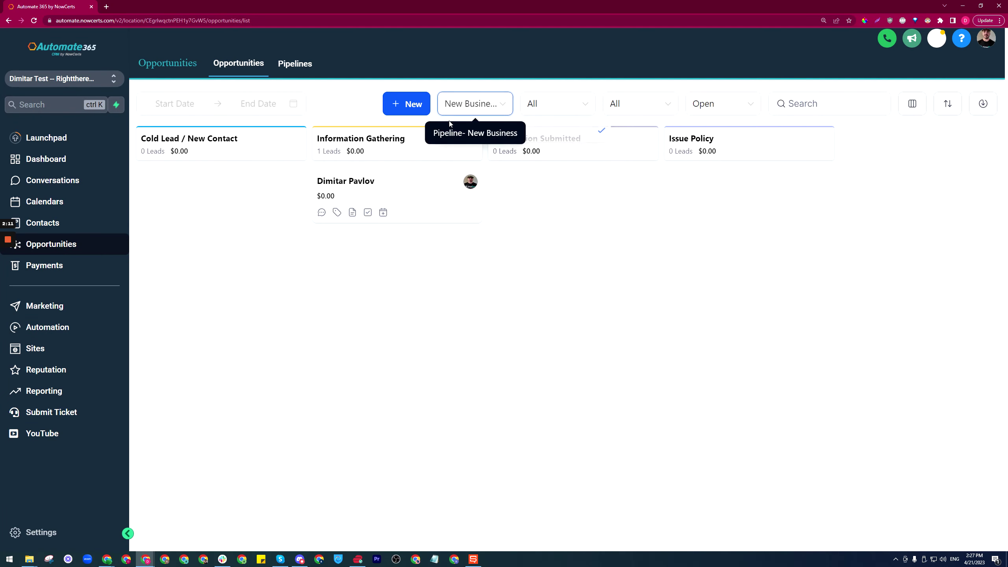
click(78, 333)
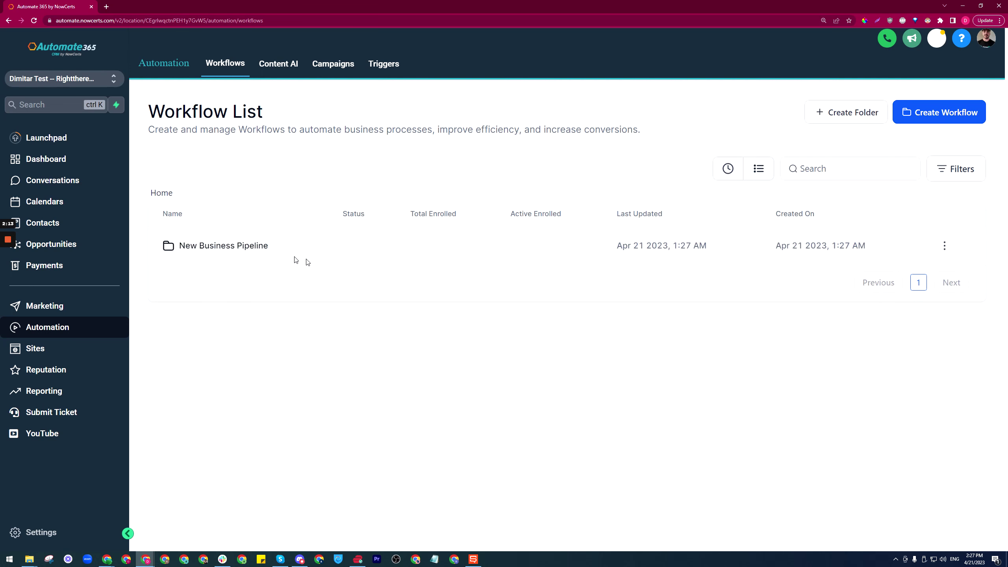
click(241, 250)
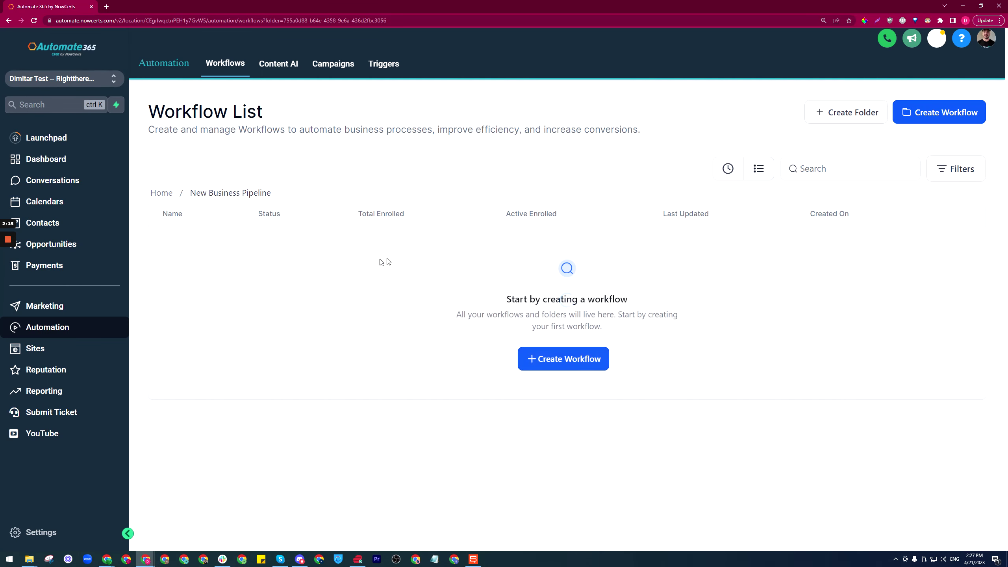
- Create a scratch workflow and replace its default title with 'Moved to second stage'
click(937, 115)
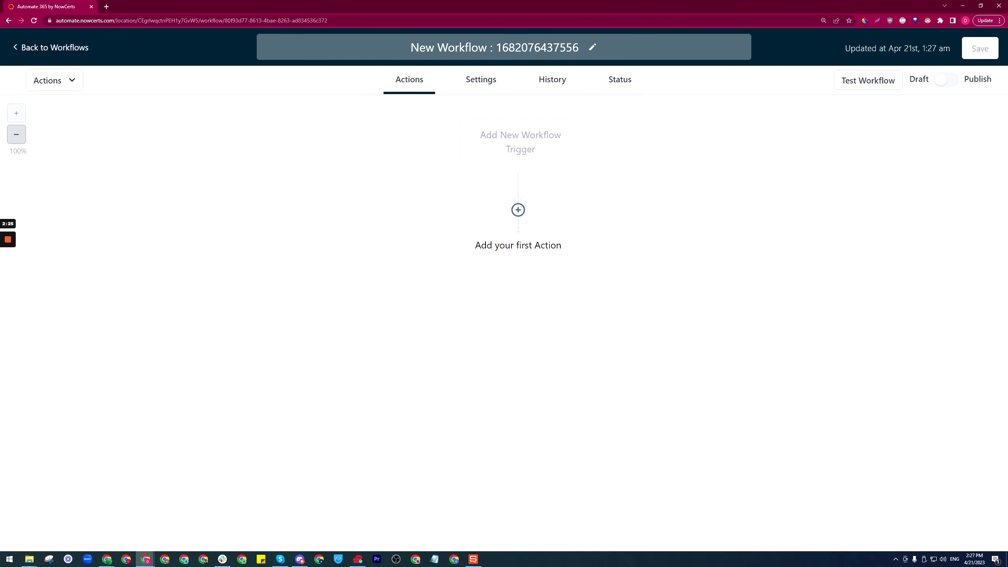
drag(470, 47, 419, 48)
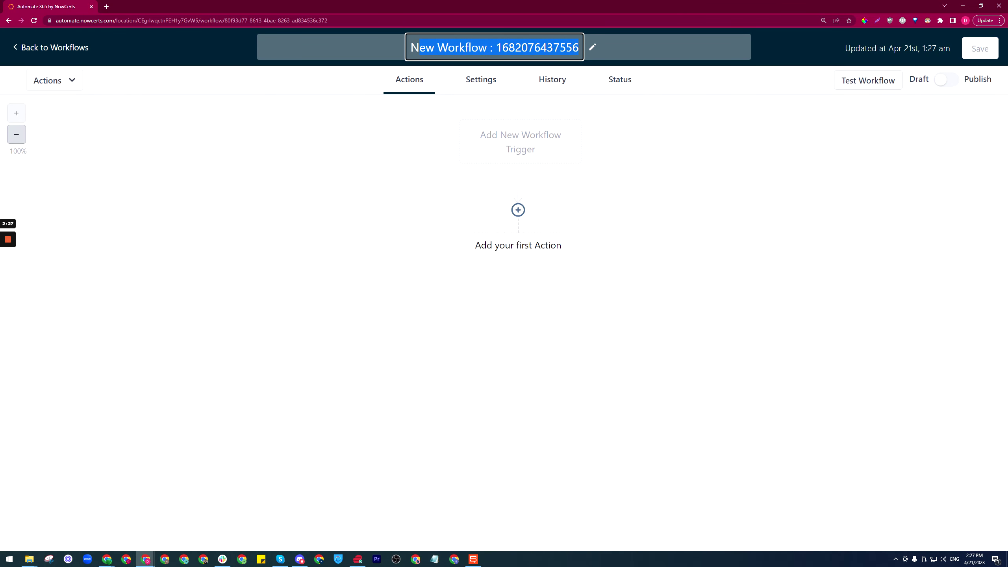
key(BackSpace)
key(BackSpace)
text(Mo)
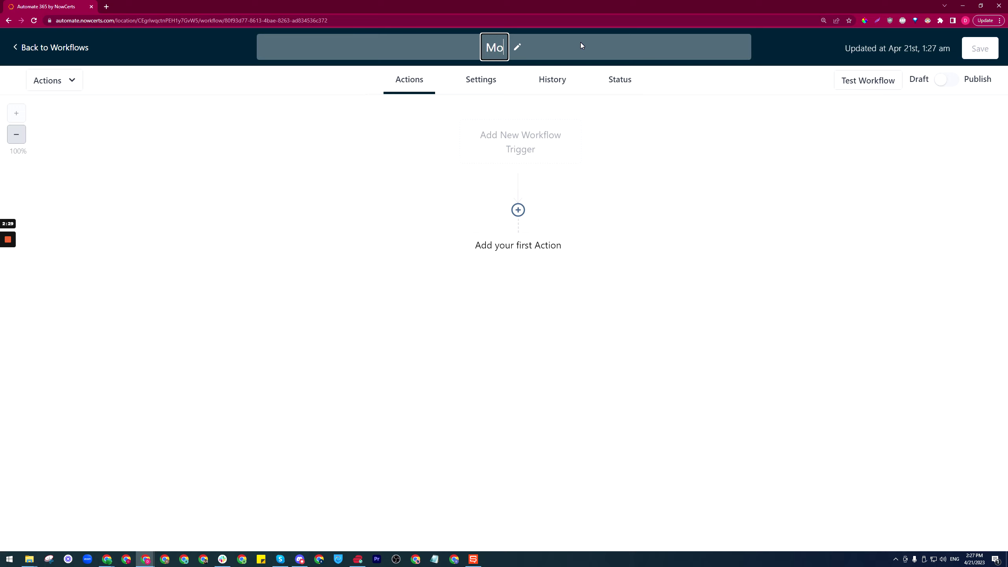
text(ved to sec)
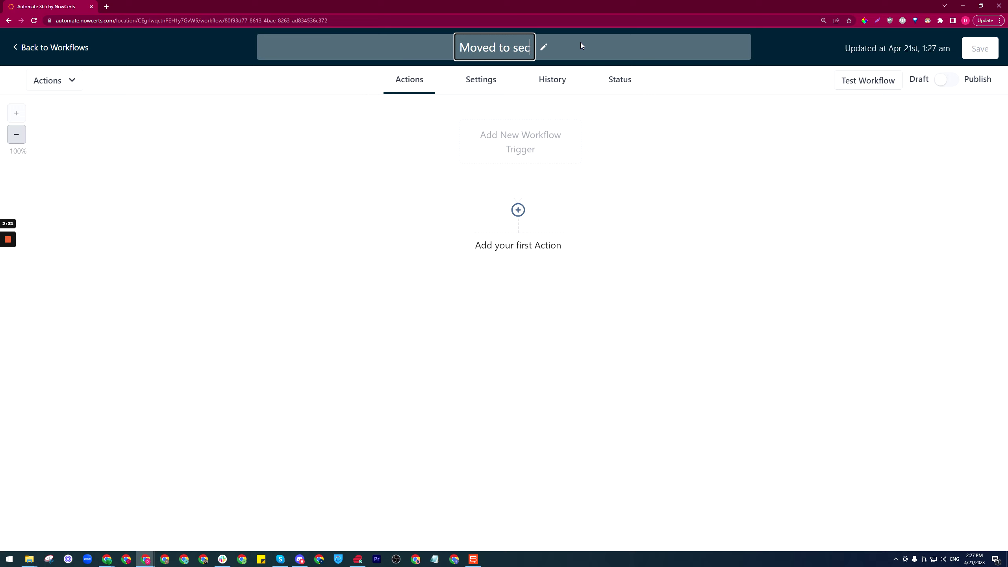
text(ond stage)
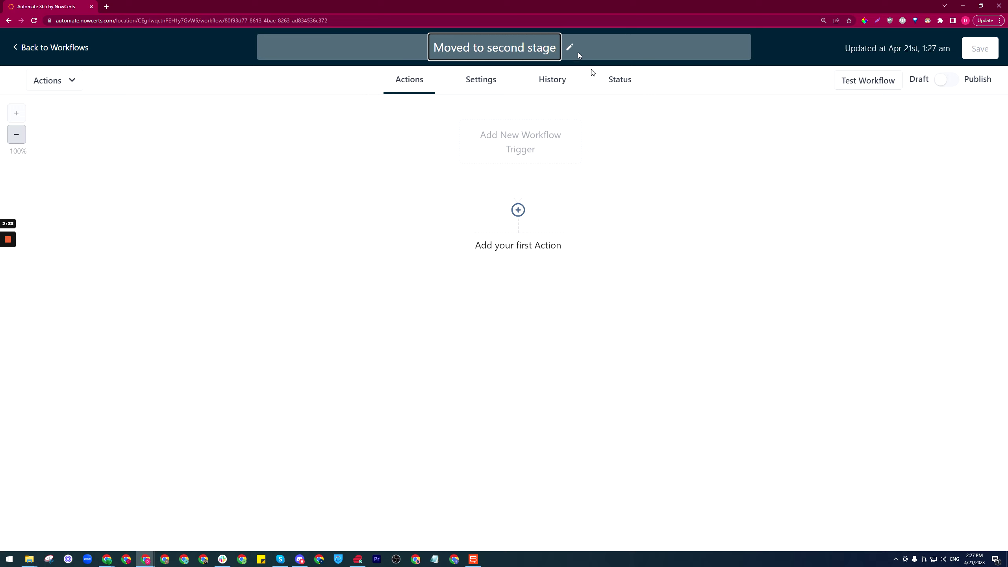
key(Return)
- Add a Pipeline Stage Changed trigger filtered to the New Business pipeline
click(532, 151)
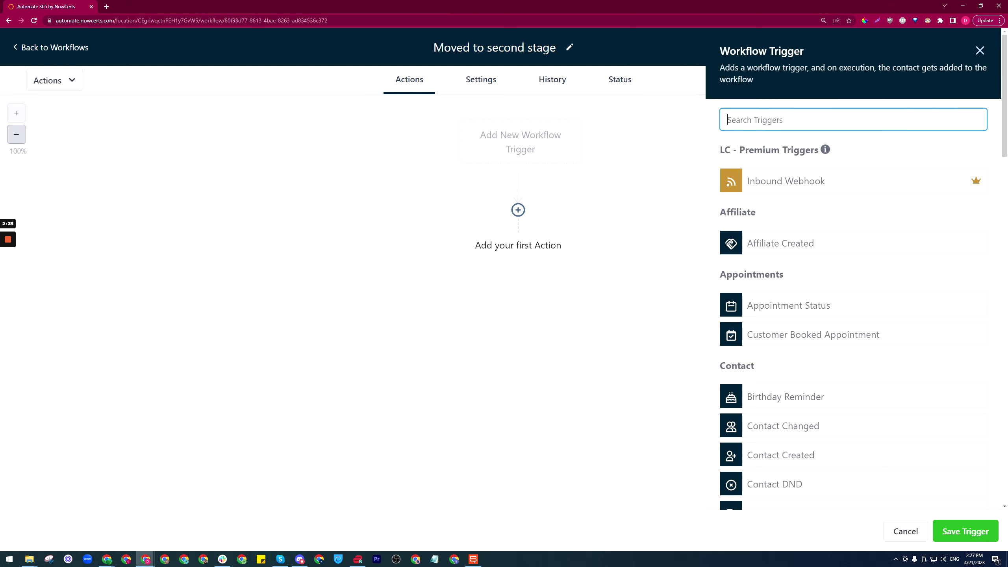
text(pi)
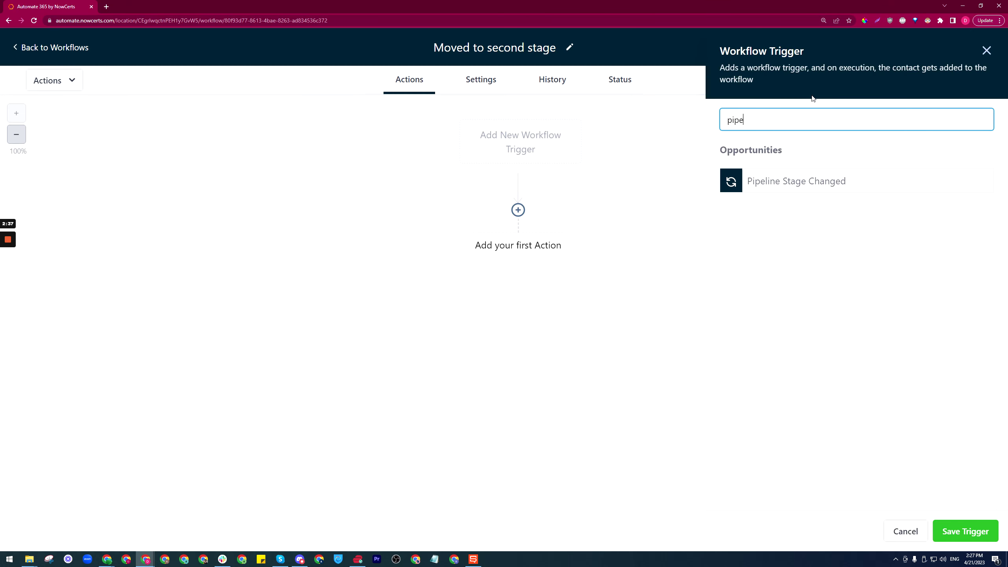
text(pe)
click(788, 186)
click(663, 234)
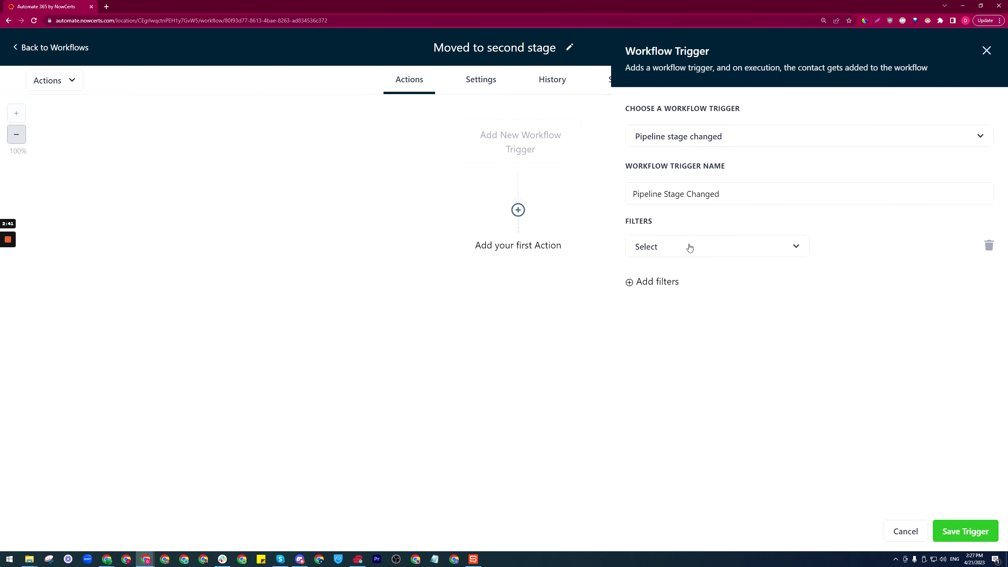
click(782, 247)
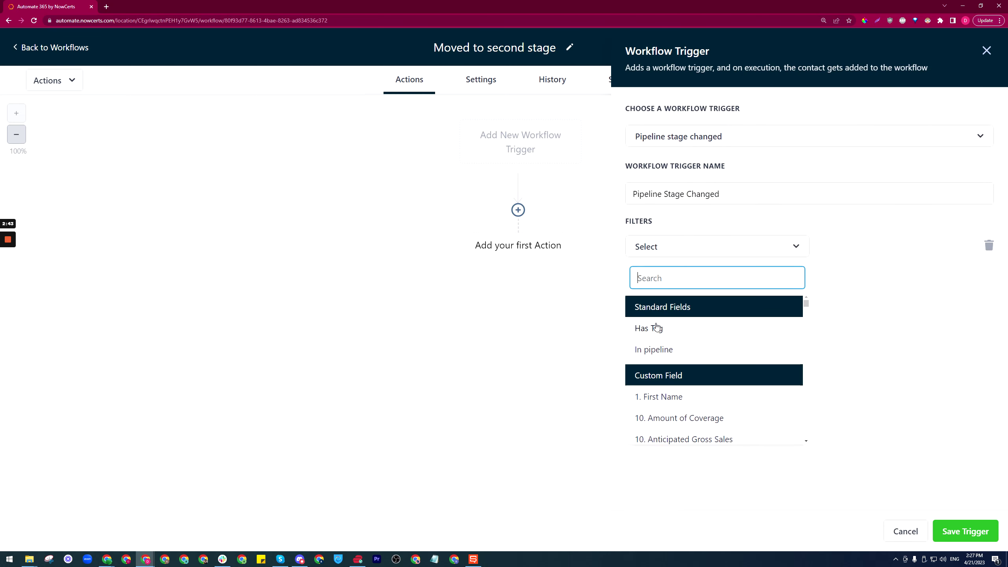
click(654, 349)
click(885, 252)
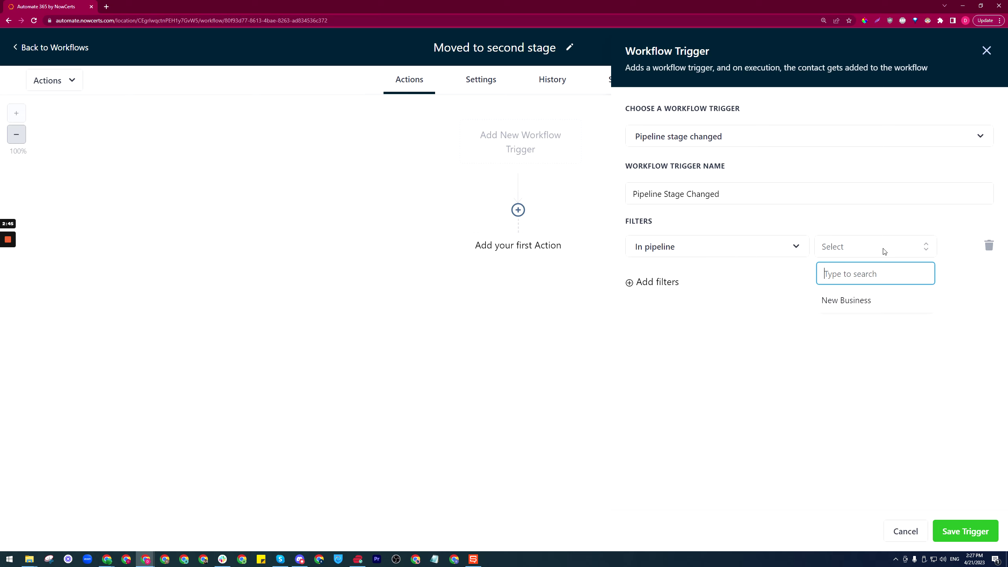
click(847, 300)
- Add a Pipeline stage filter for Information Gathering and save the trigger
click(655, 284)
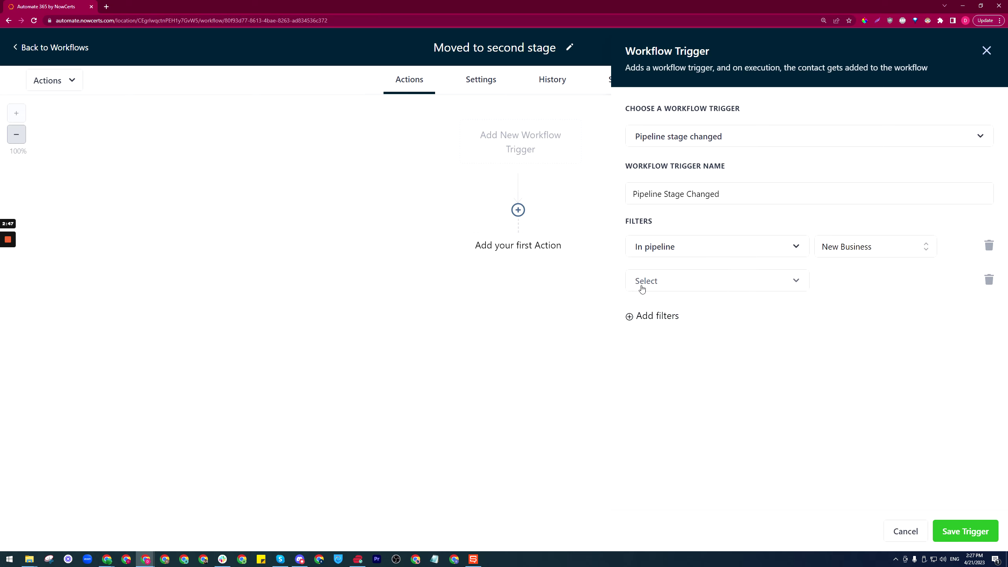
click(716, 288)
click(670, 384)
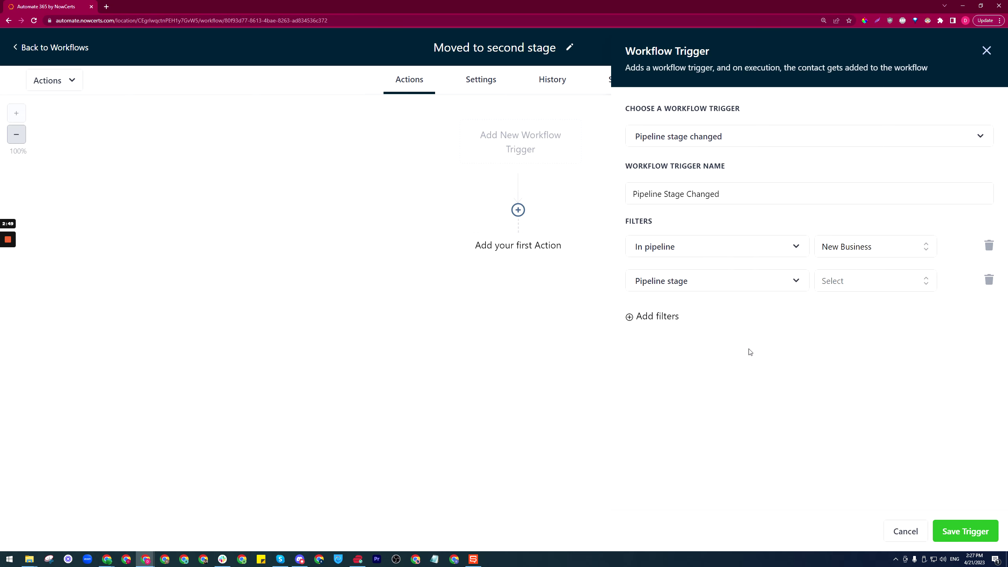
click(858, 286)
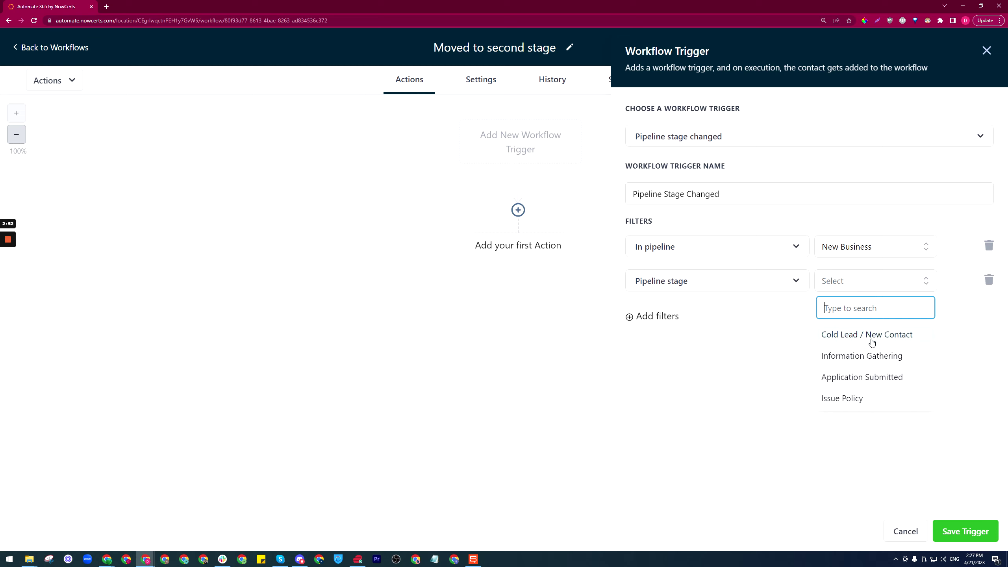
click(859, 359)
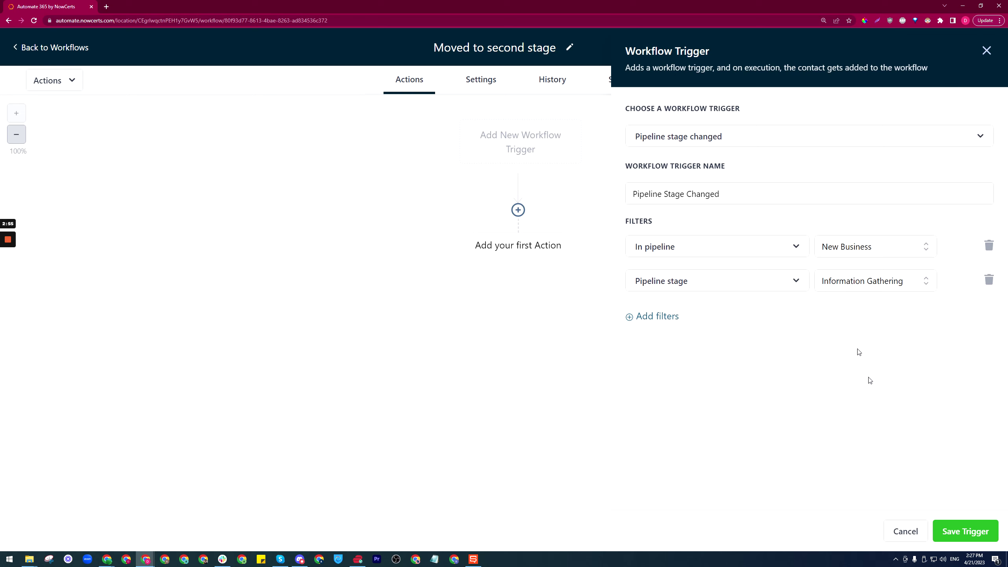
click(967, 532)
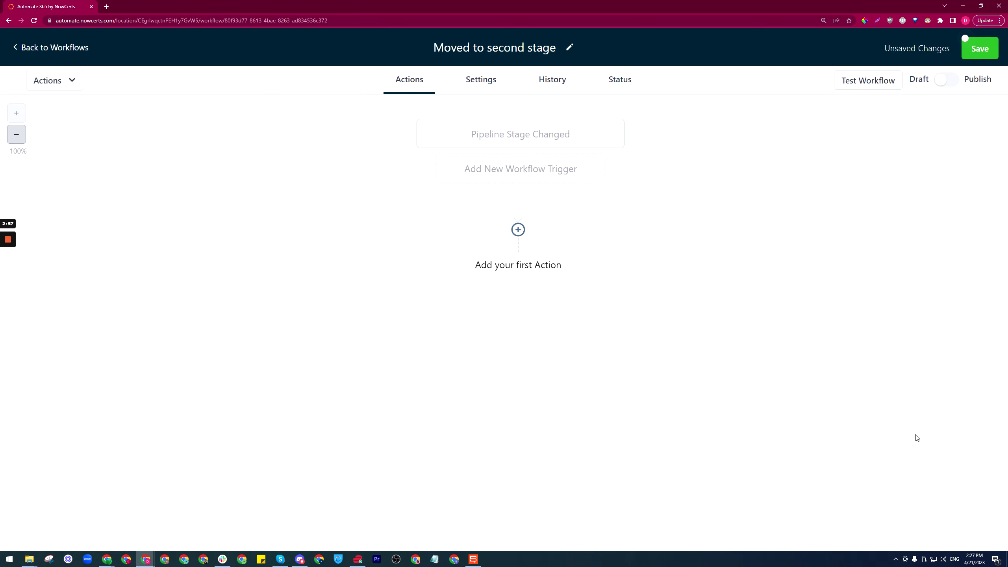
- Add a Send SMS action with the message 'Hello' and switch the workflow to Publish
click(523, 270)
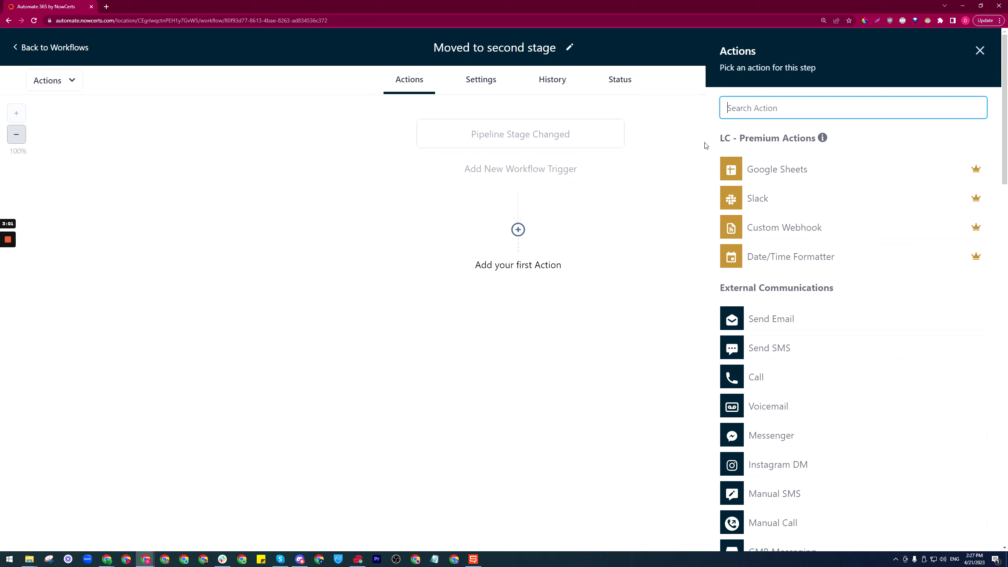
text(sms)
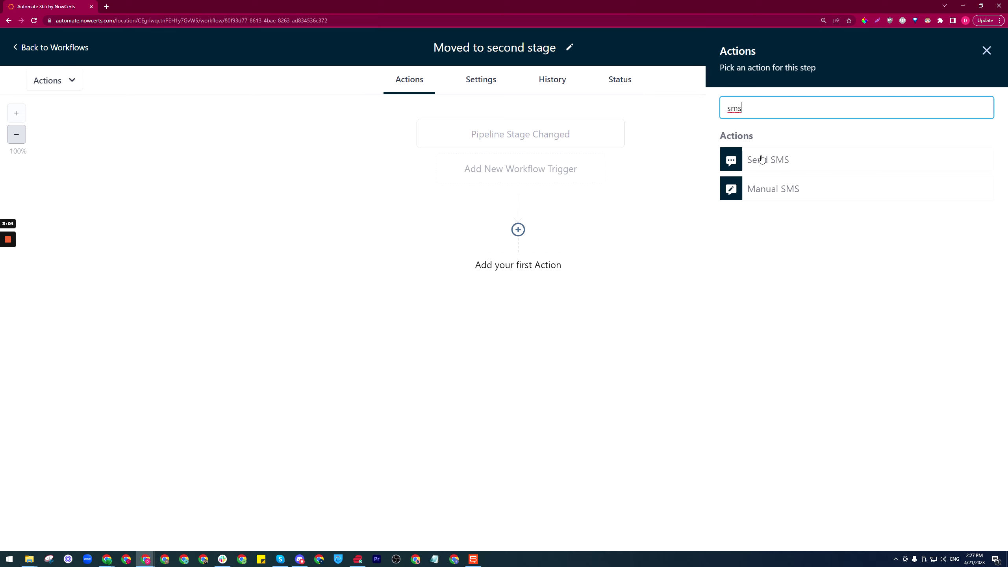
click(768, 161)
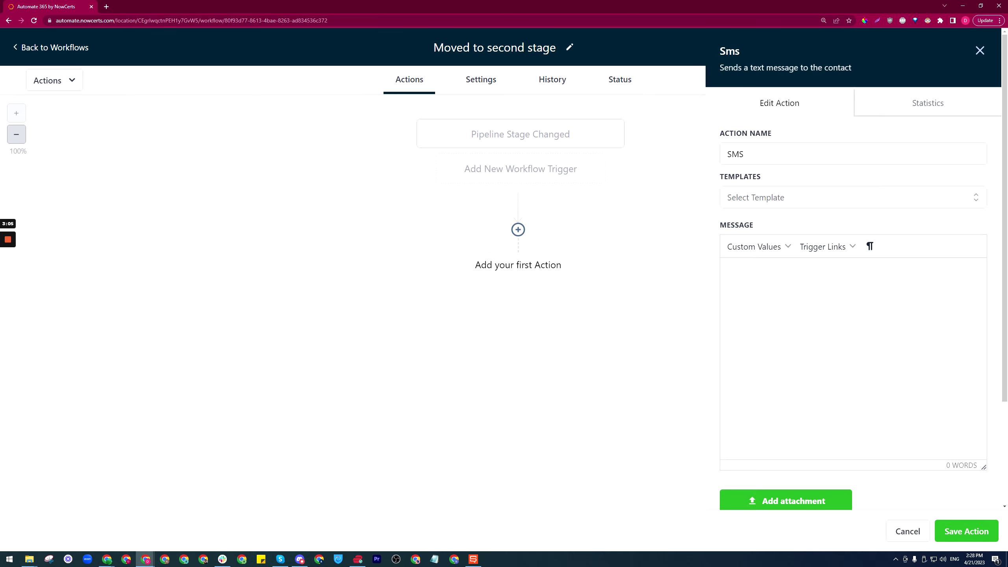
click(759, 267)
text(Hello)
click(966, 531)
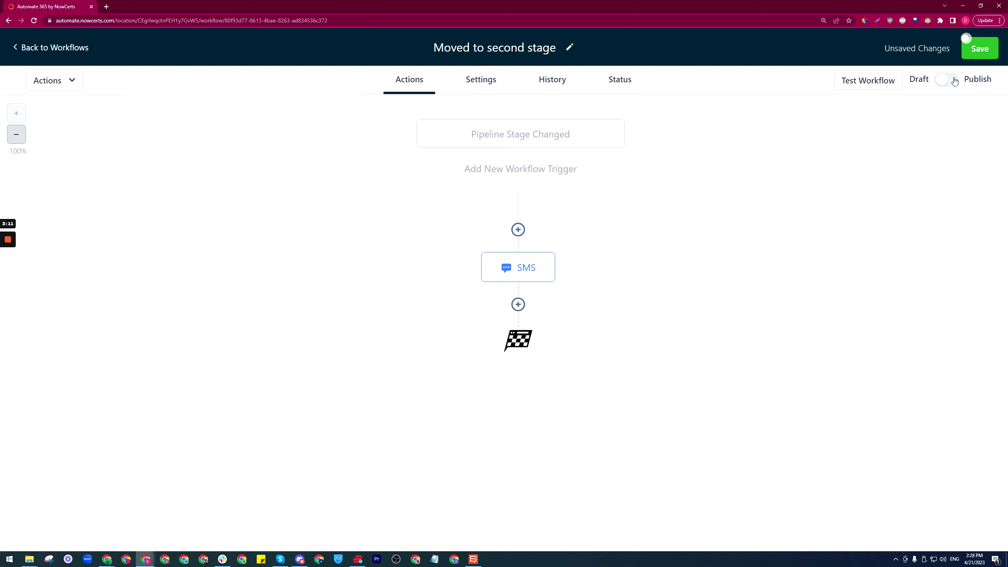
click(955, 82)
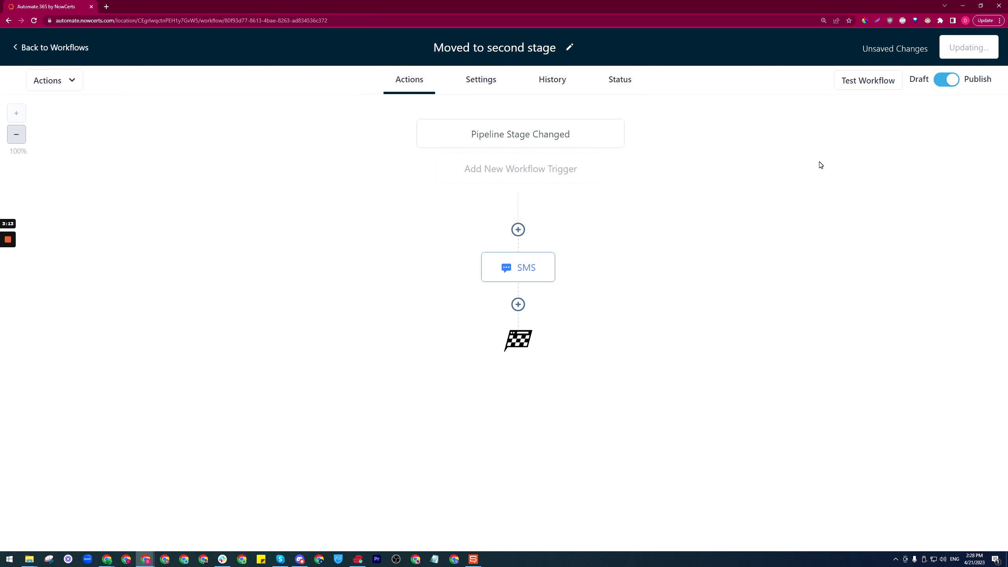
- Allow contacts to re-enter the workflow repeatedly and save the settings
click(476, 88)
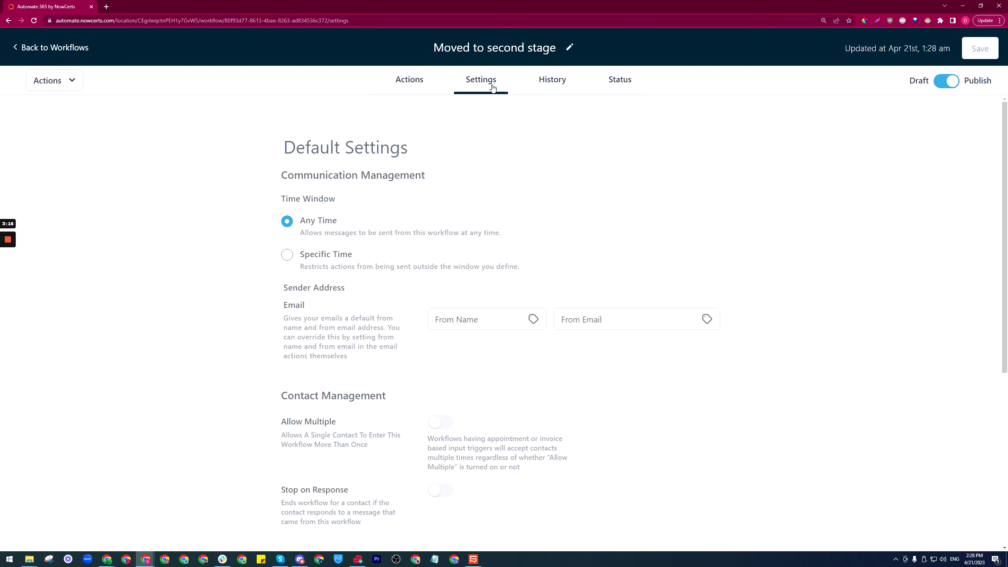
click(441, 422)
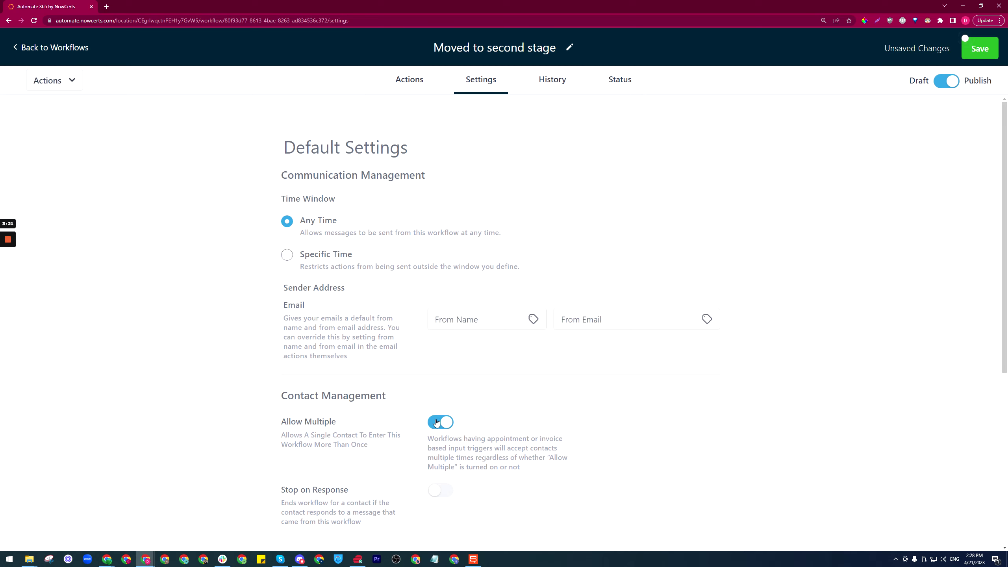
click(965, 40)
click(987, 47)
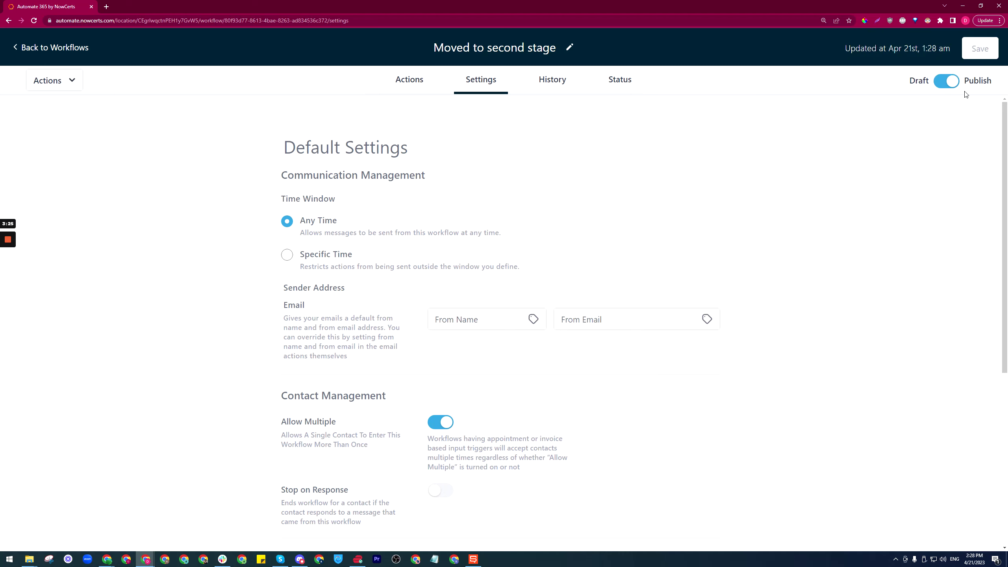
- Keep sending at Any Time and leave the editor without saving
click(287, 254)
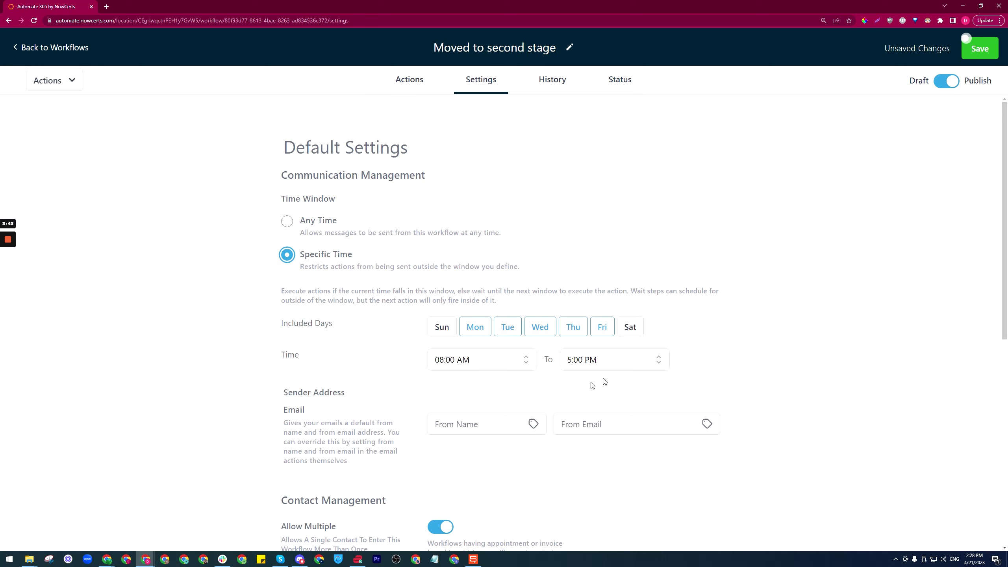
click(287, 221)
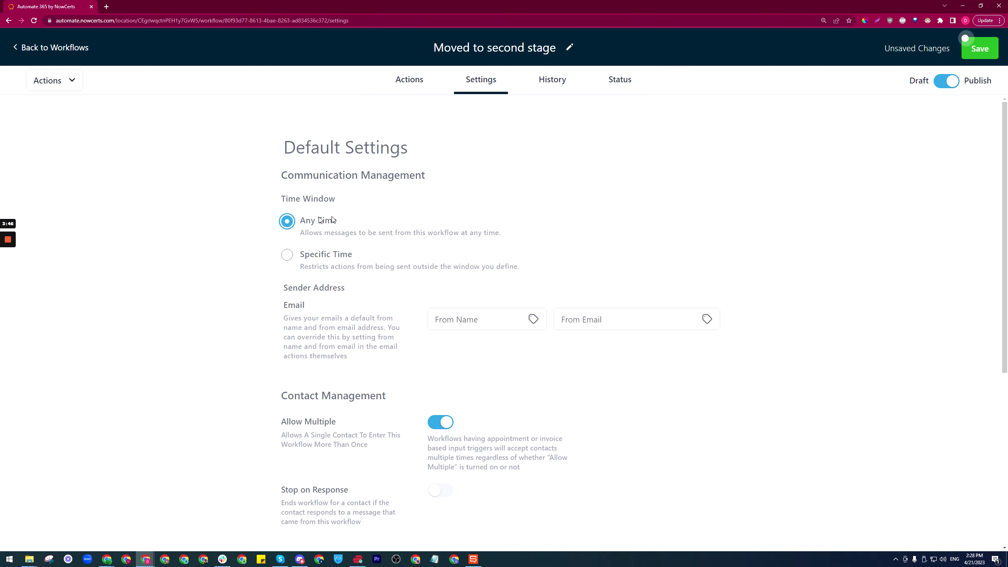
click(56, 48)
click(625, 325)
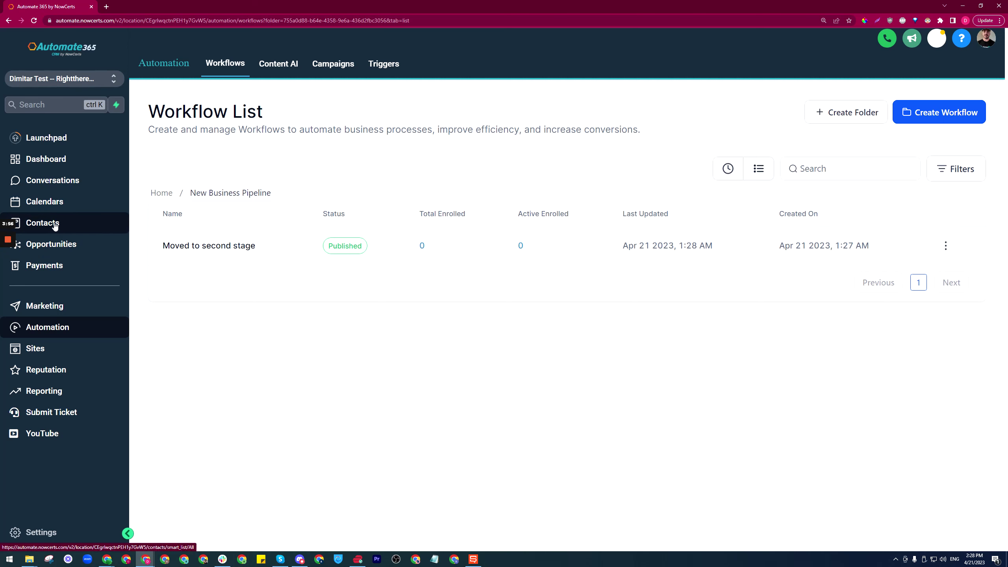
- Drag the lead back to Cold Lead / New Contact and save the contact's phone number
click(102, 244)
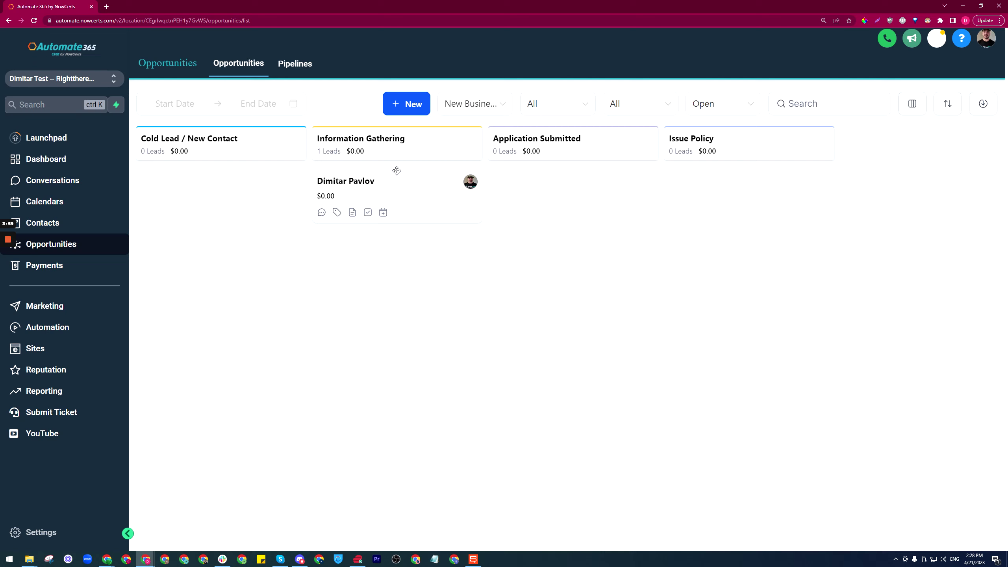
drag(417, 192, 232, 188)
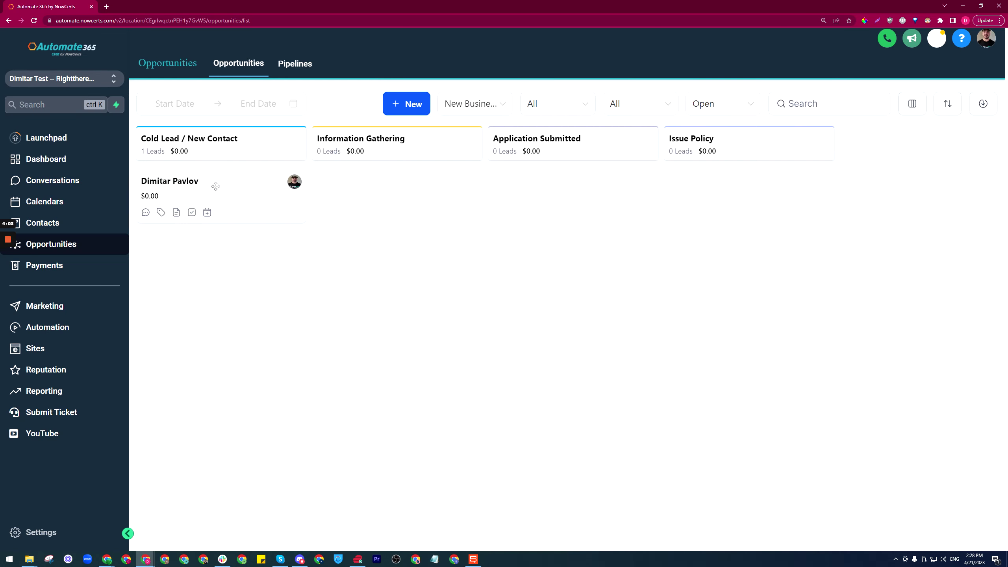
click(179, 182)
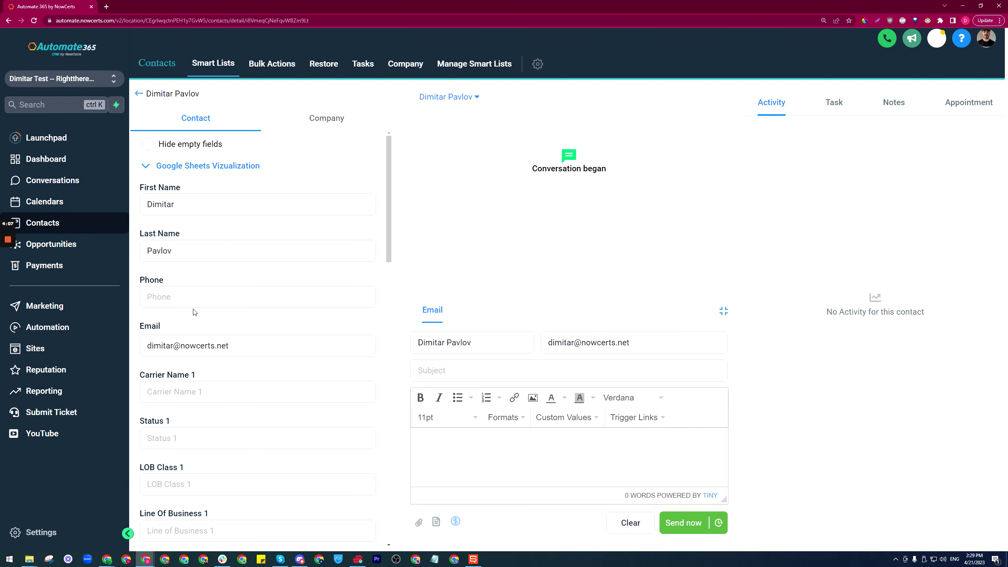
click(257, 296)
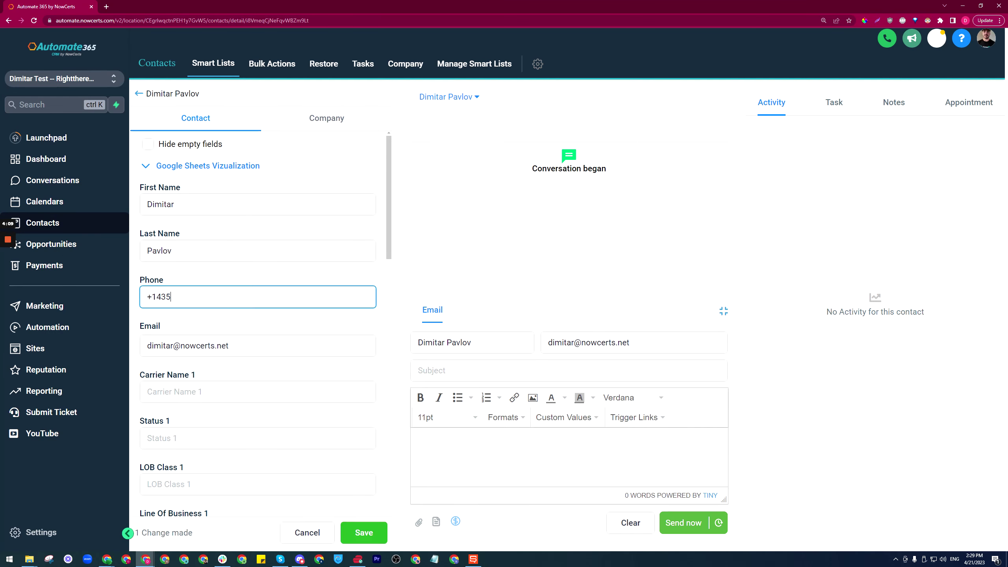
click(363, 532)
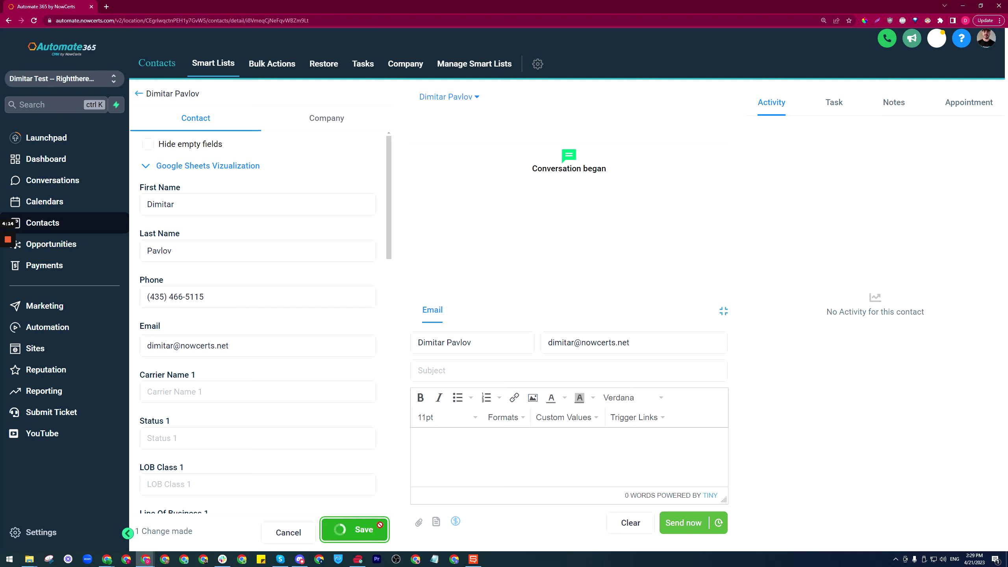
- Drag the lead into Information Gathering and check the contact received the 'Hello' SMS
click(139, 94)
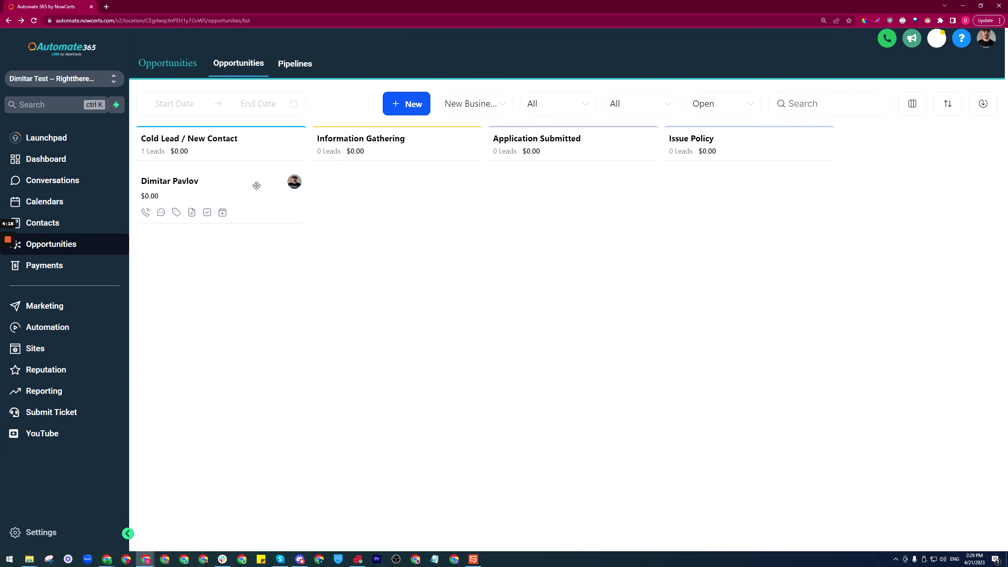
drag(216, 187, 393, 181)
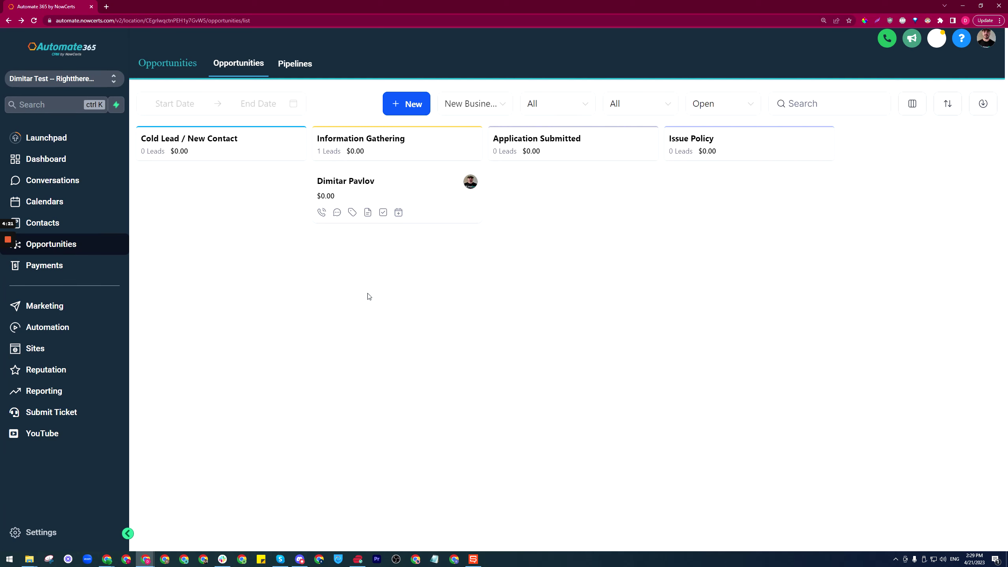
click(364, 185)
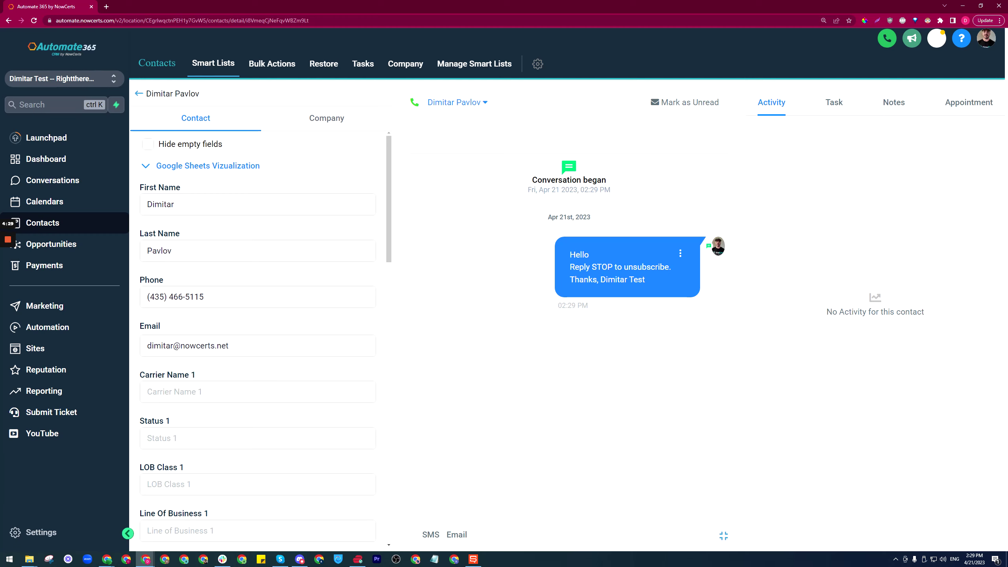
click(68, 244)
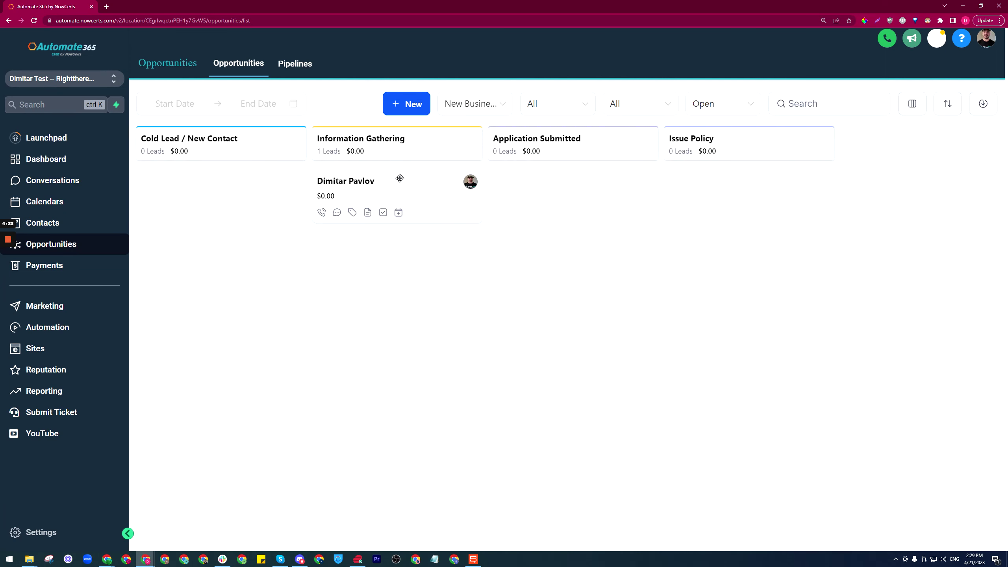
drag(403, 185, 420, 188)
- Open the Pipeline Stage Changed trigger of 'Moved to second stage' in the New Business Pipeline folder
click(63, 328)
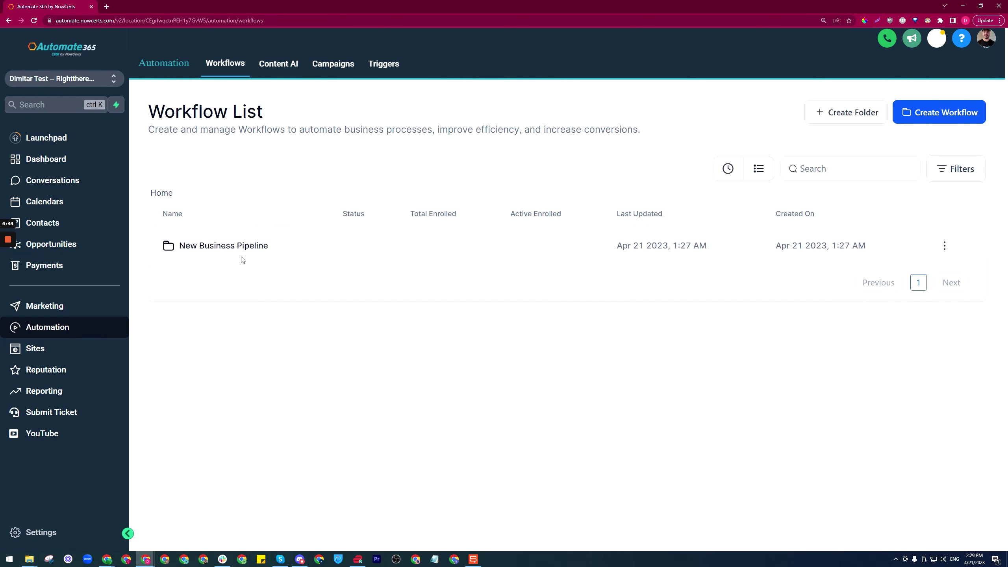
click(235, 250)
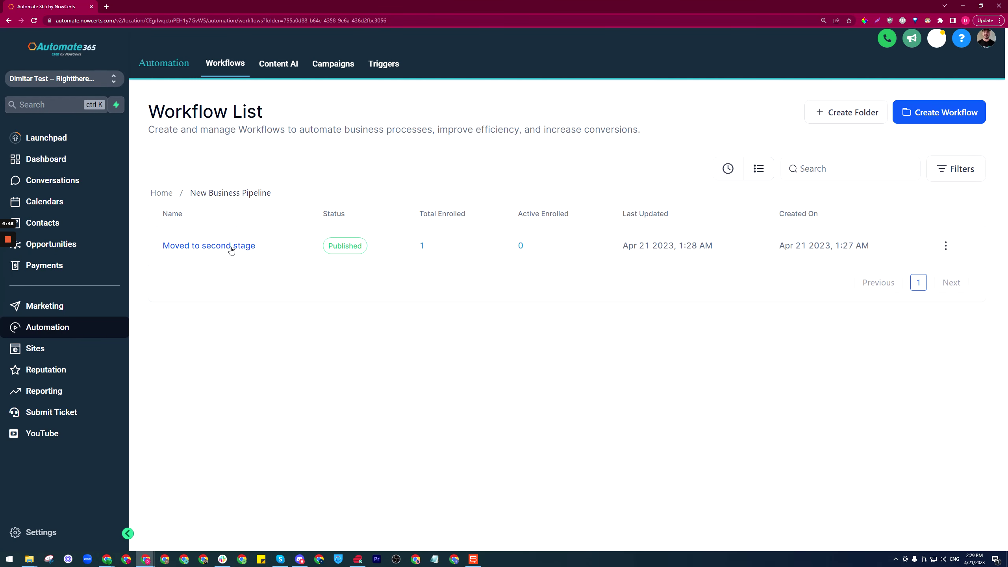
click(216, 247)
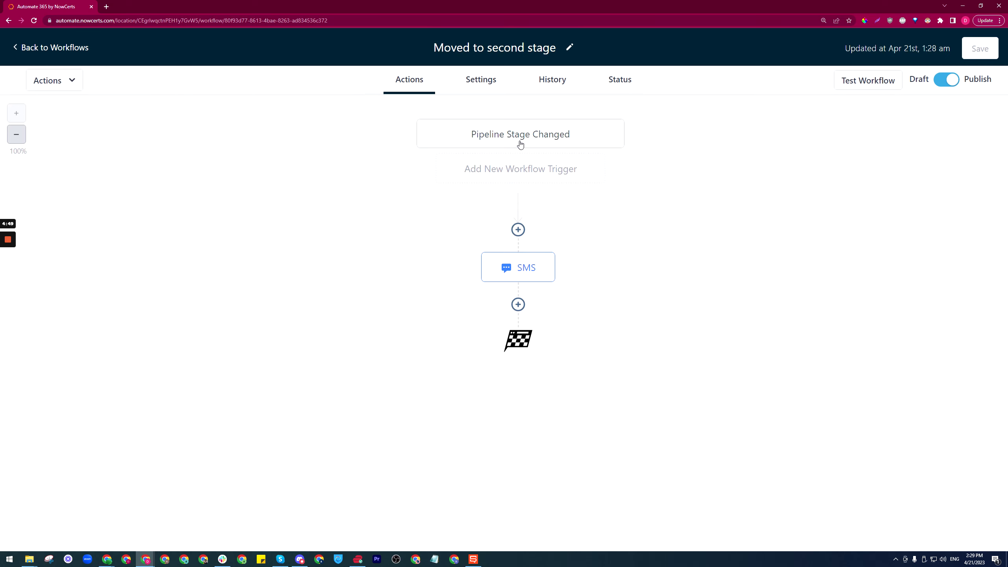
click(520, 145)
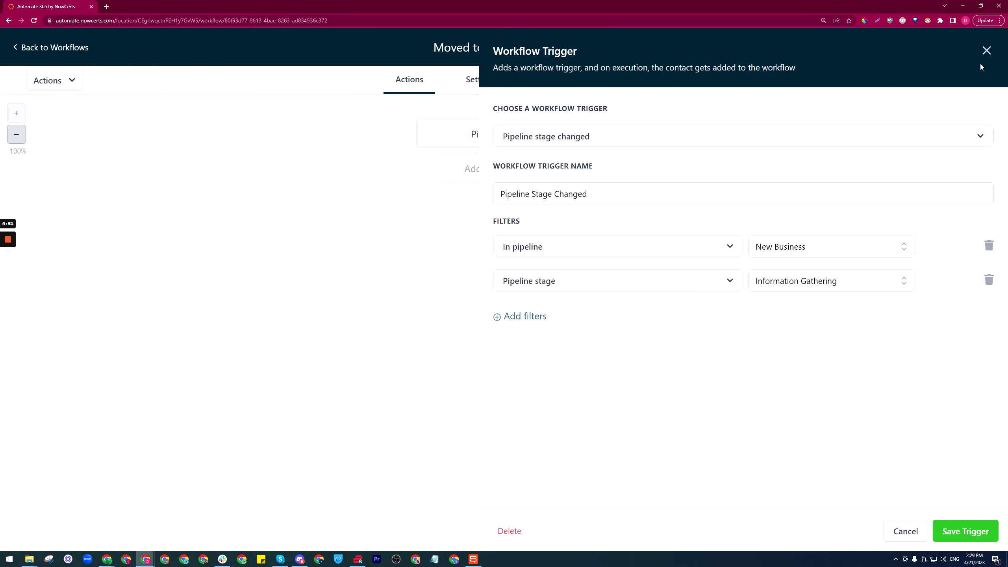
click(691, 139)
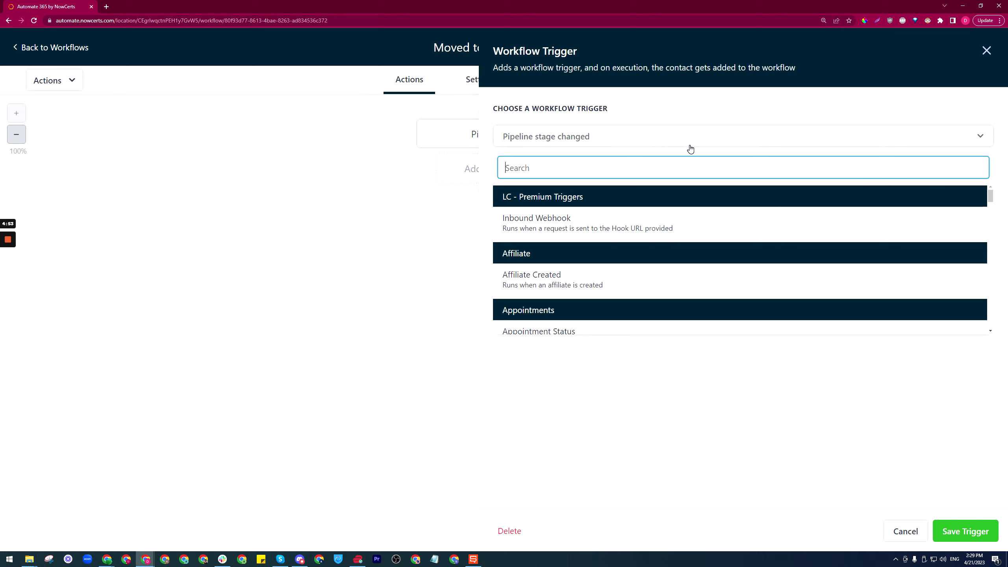
text(oppr)
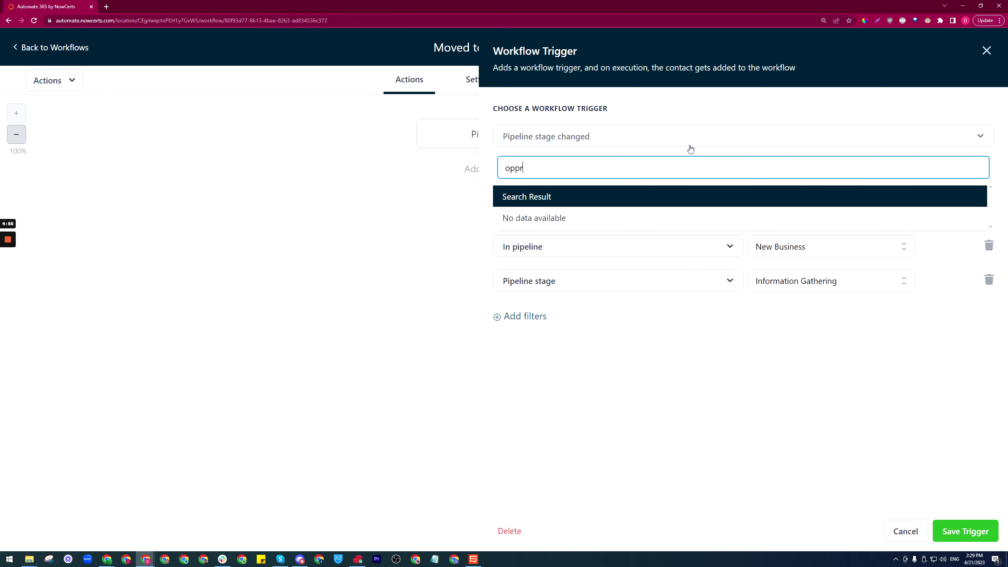
key(BackSpace)
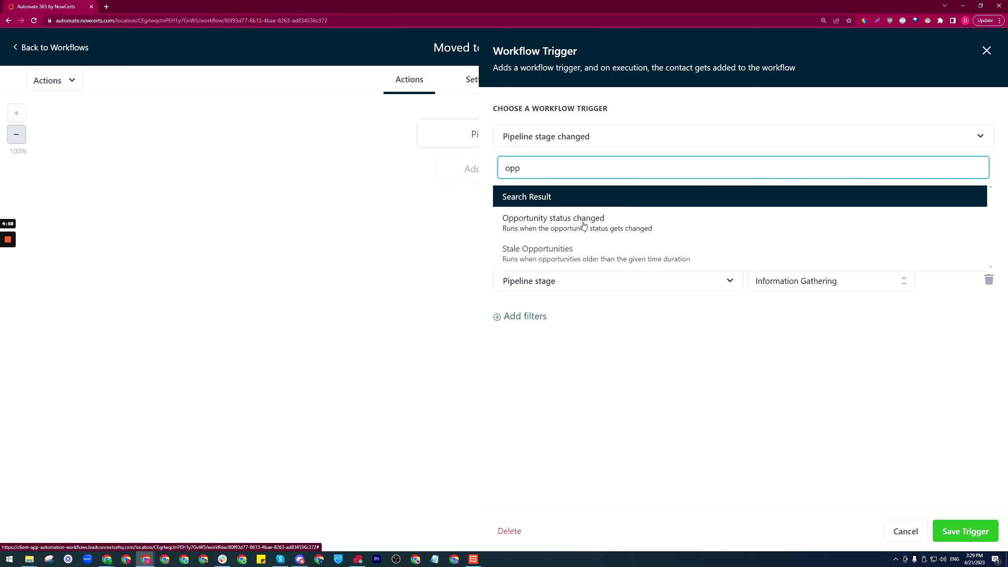
click(585, 224)
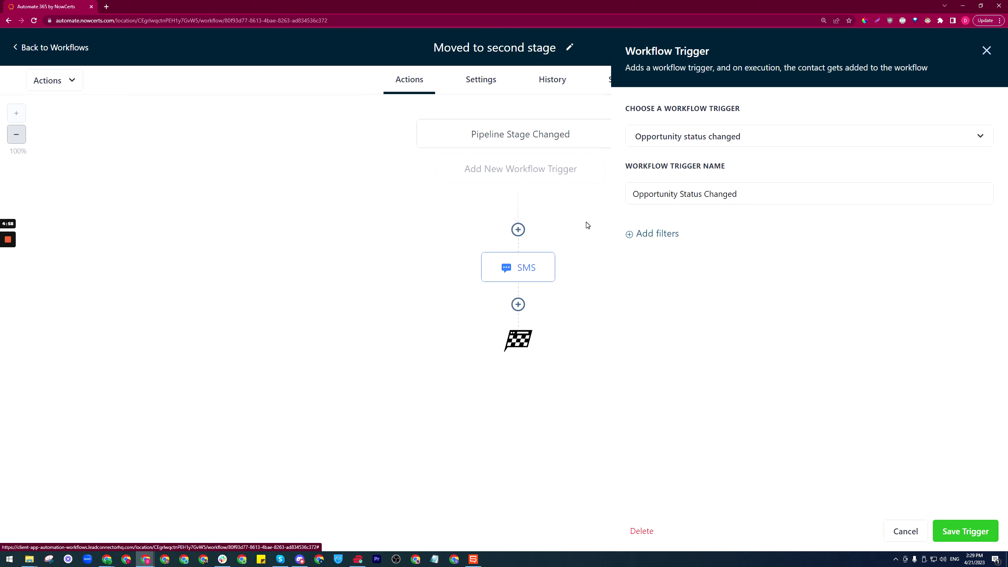
click(655, 237)
click(716, 245)
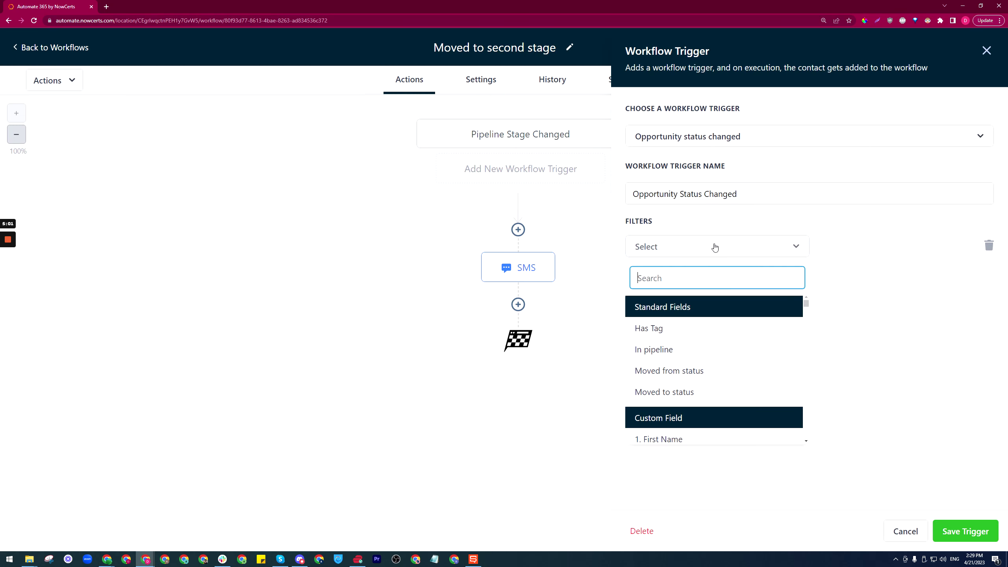
click(677, 351)
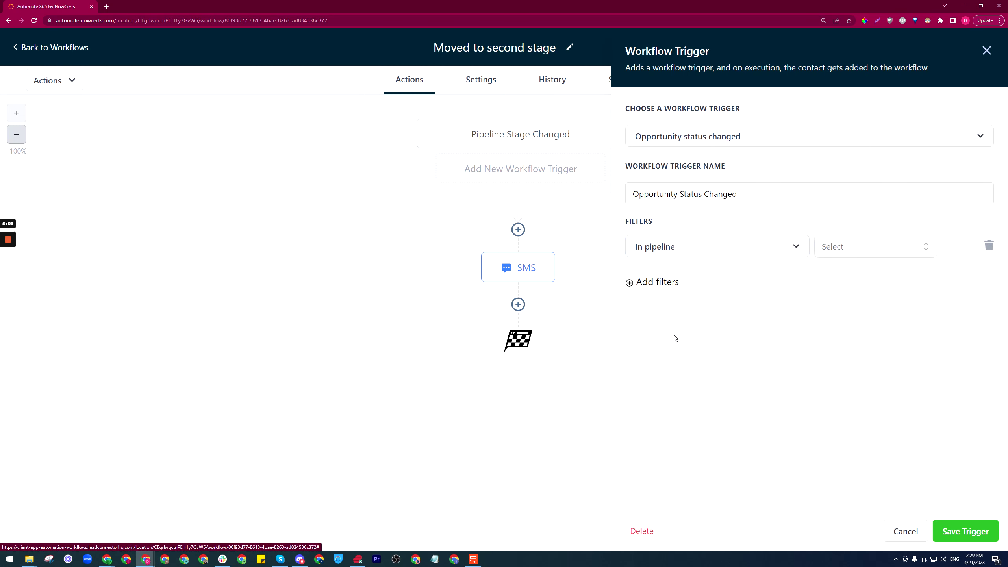
click(886, 253)
click(875, 303)
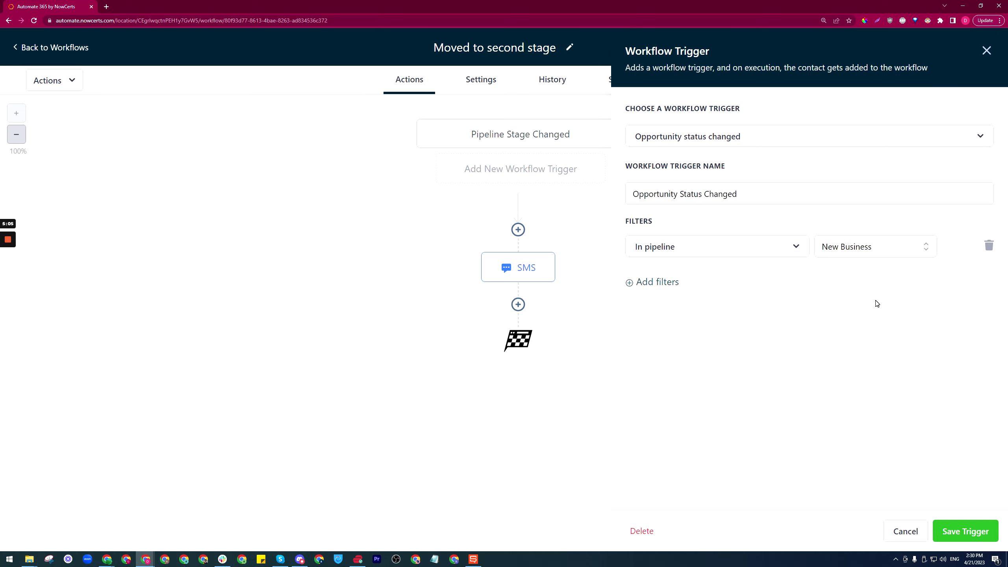
click(666, 283)
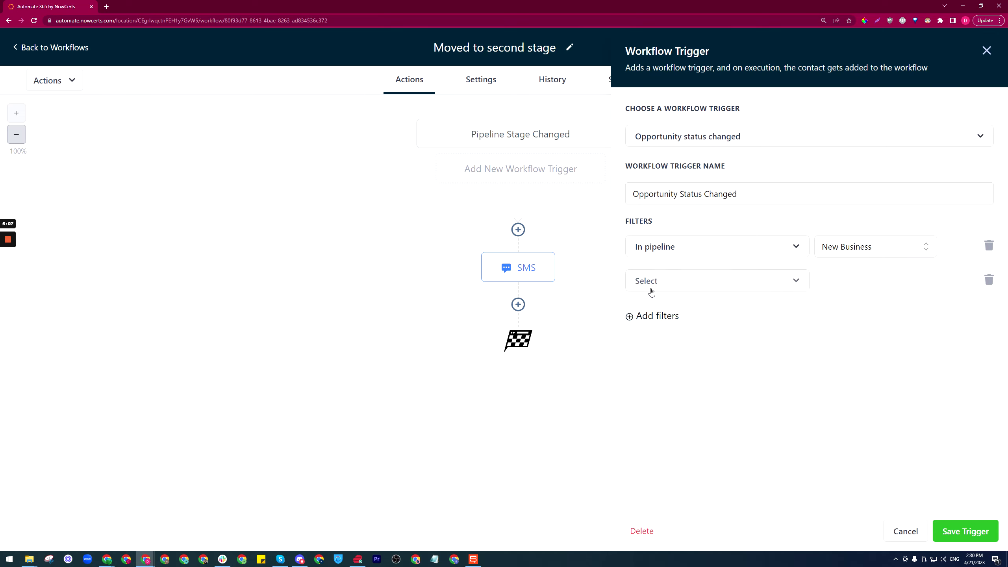
click(801, 283)
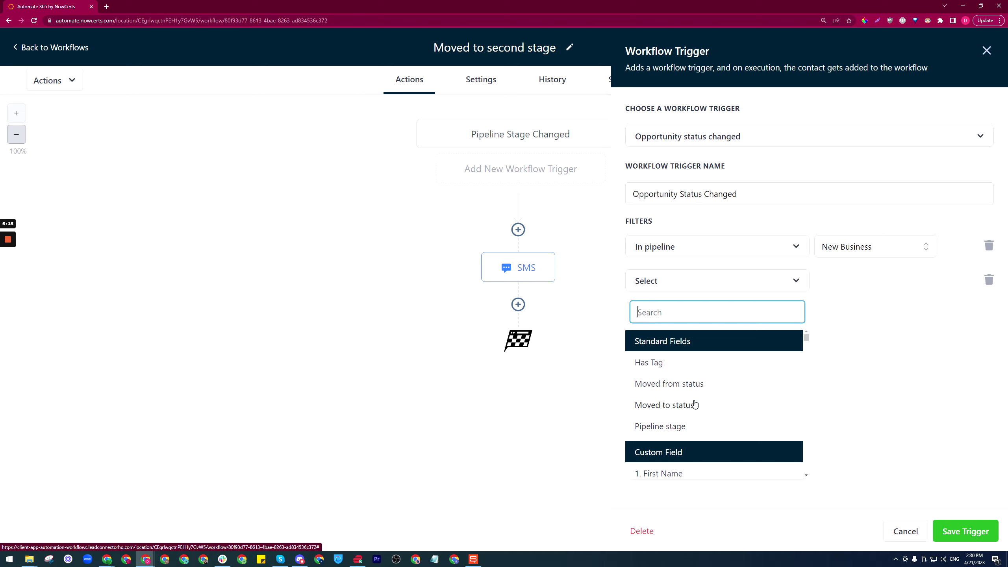
click(700, 405)
click(884, 288)
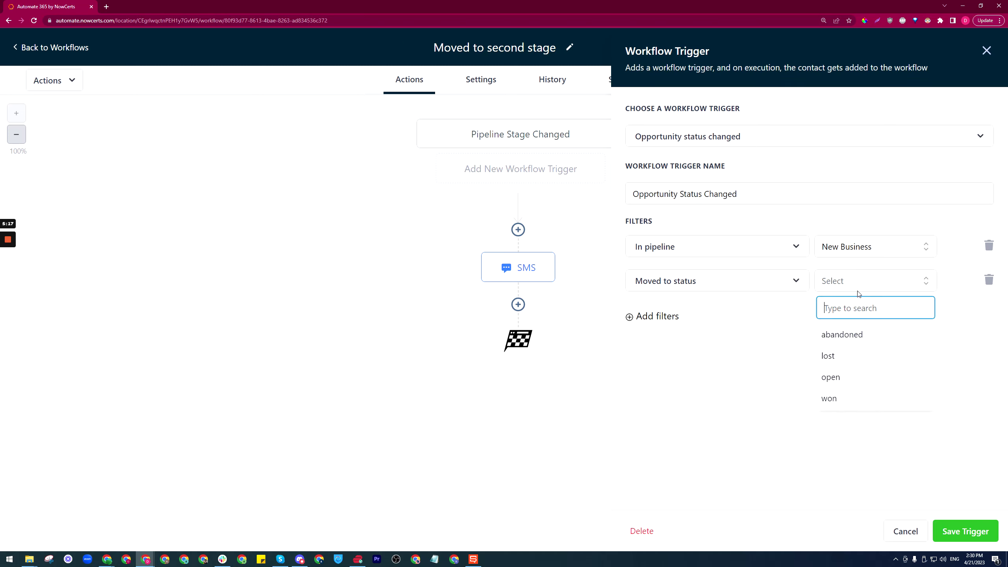
click(842, 398)
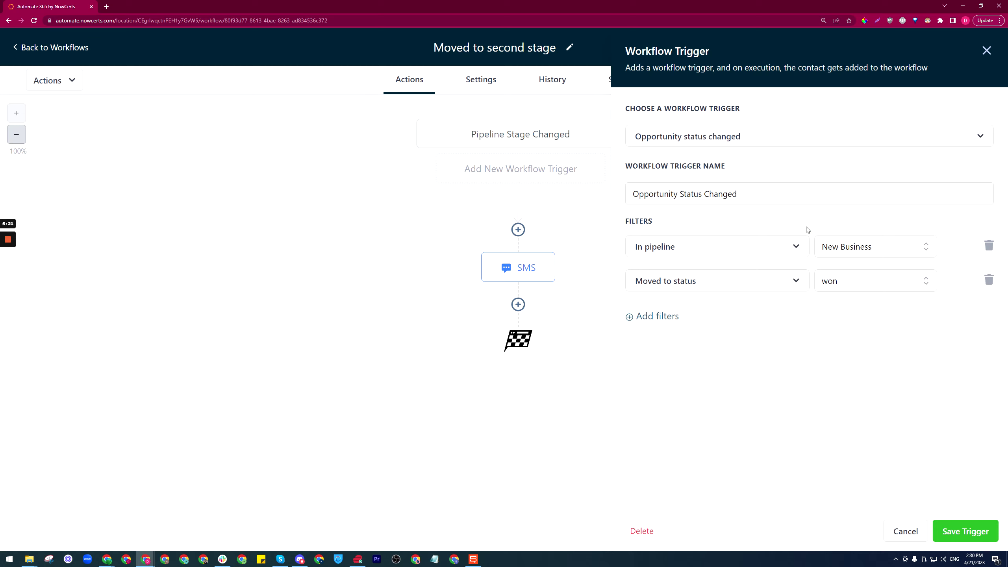
click(906, 531)
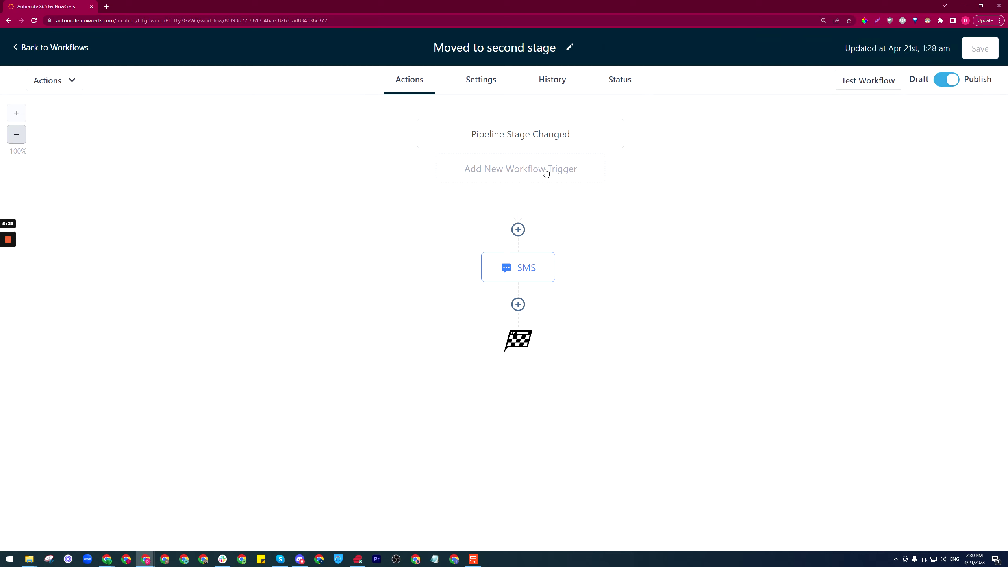
click(534, 173)
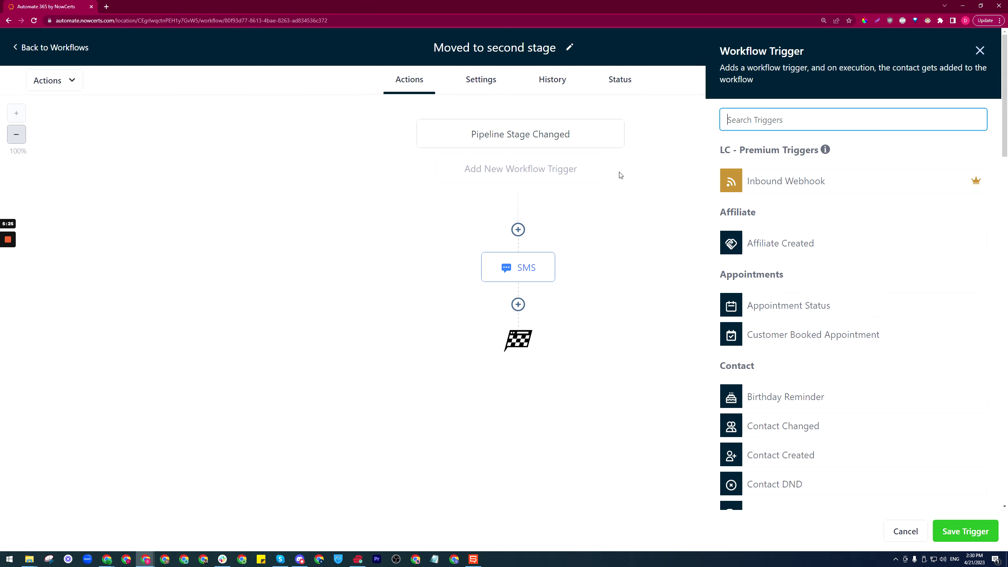
text(opp)
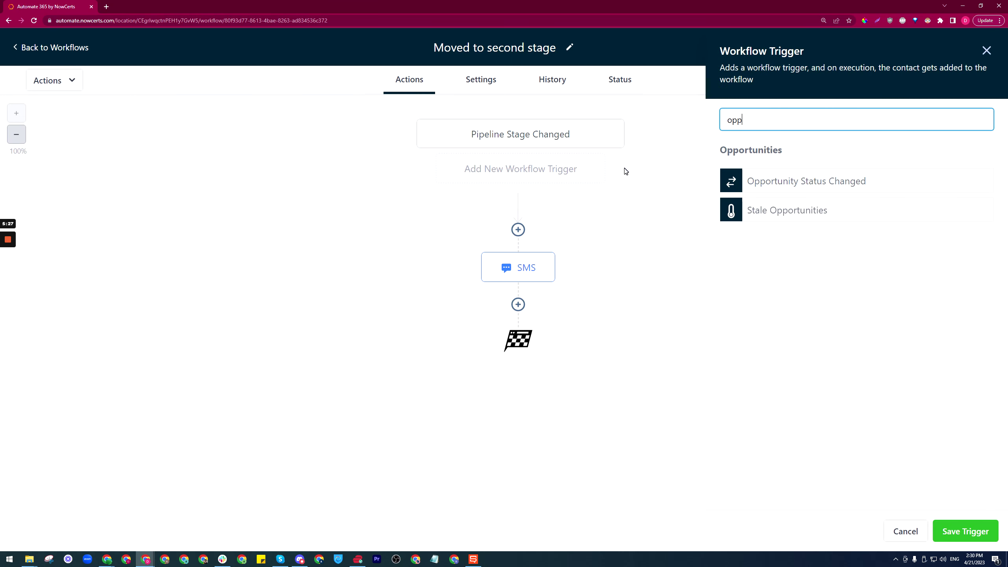
click(804, 184)
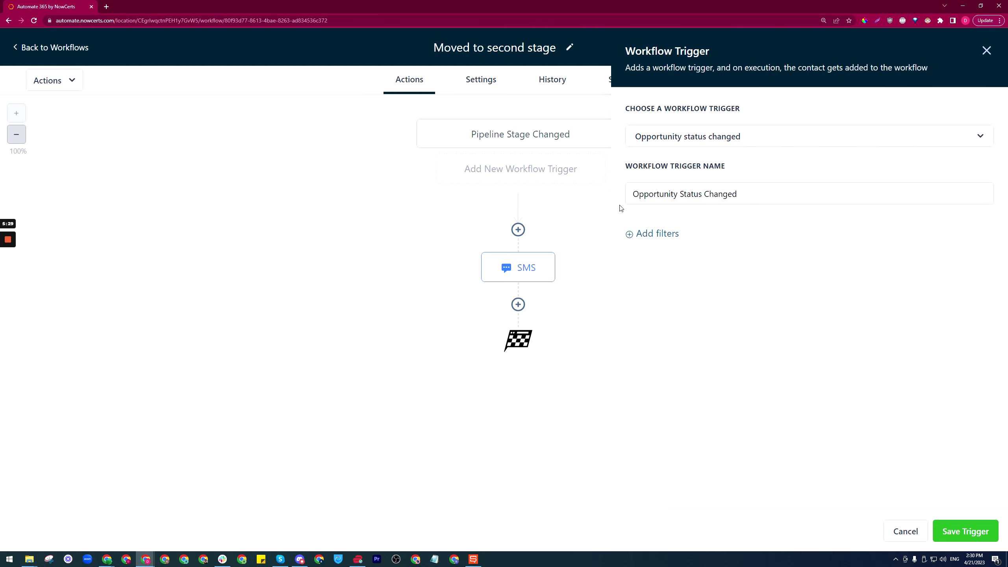
click(987, 50)
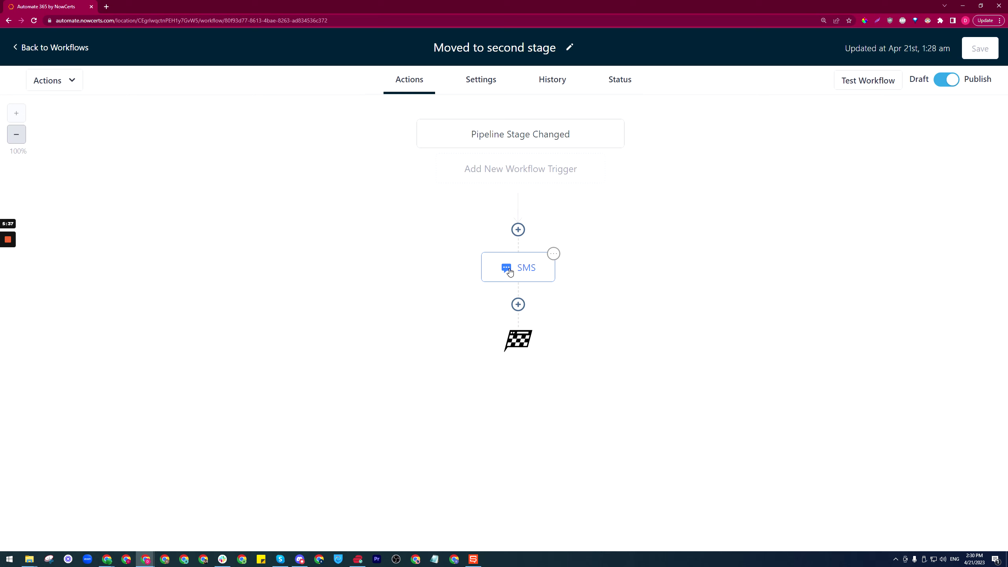
click(518, 304)
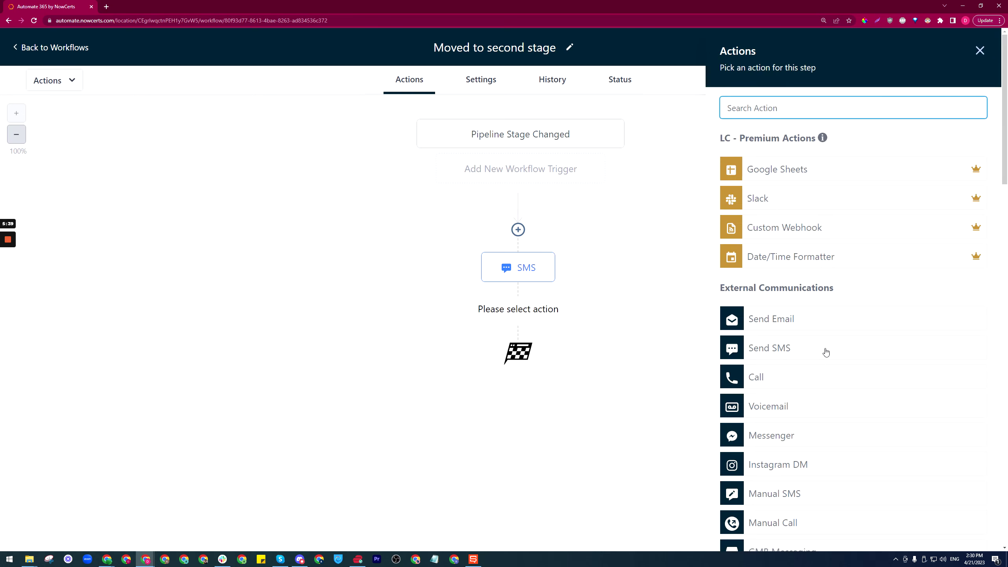
scroll(800, 385, down, 1)
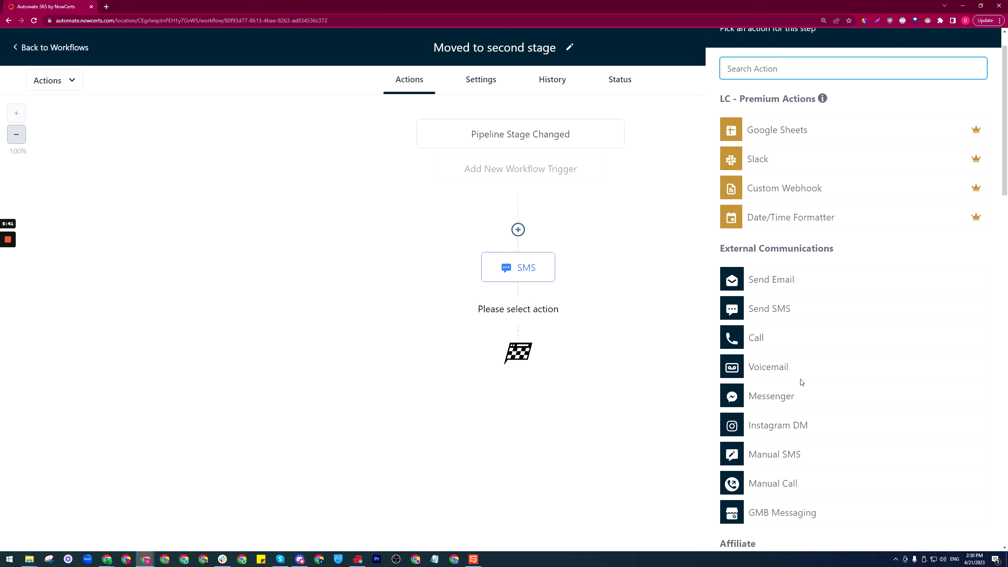
scroll(800, 382, down, 1)
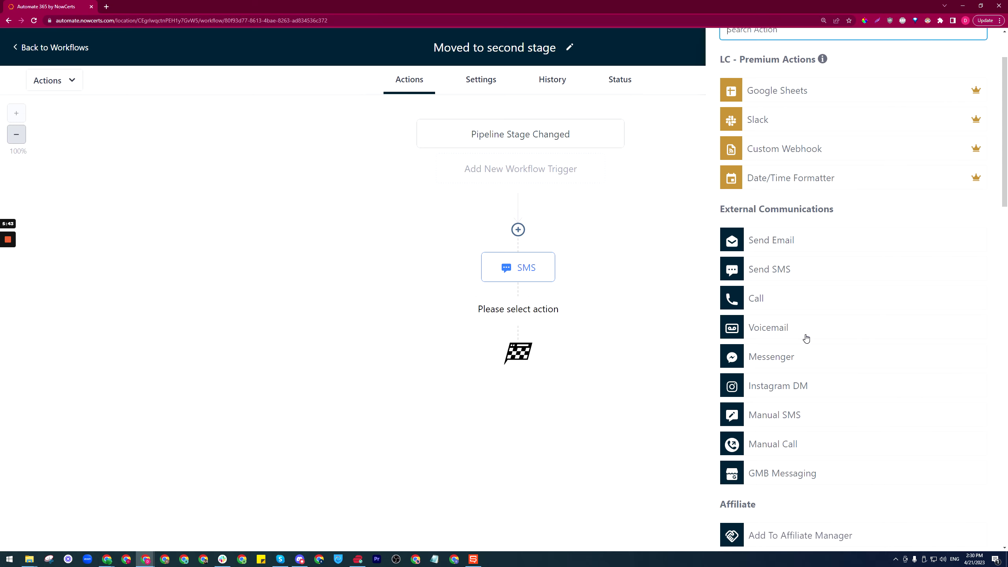
scroll(854, 317, up, 2)
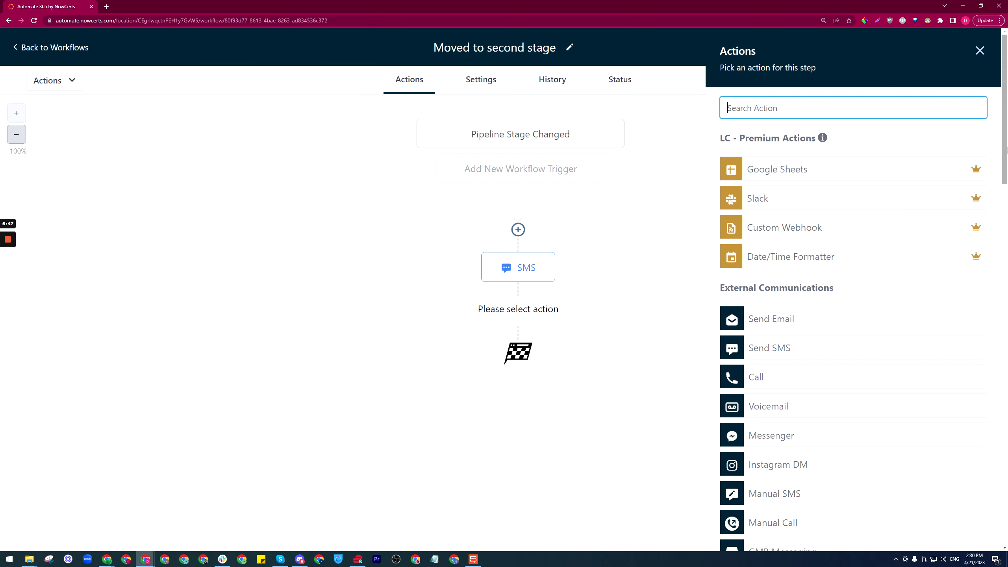
drag(1007, 150, 1007, 326)
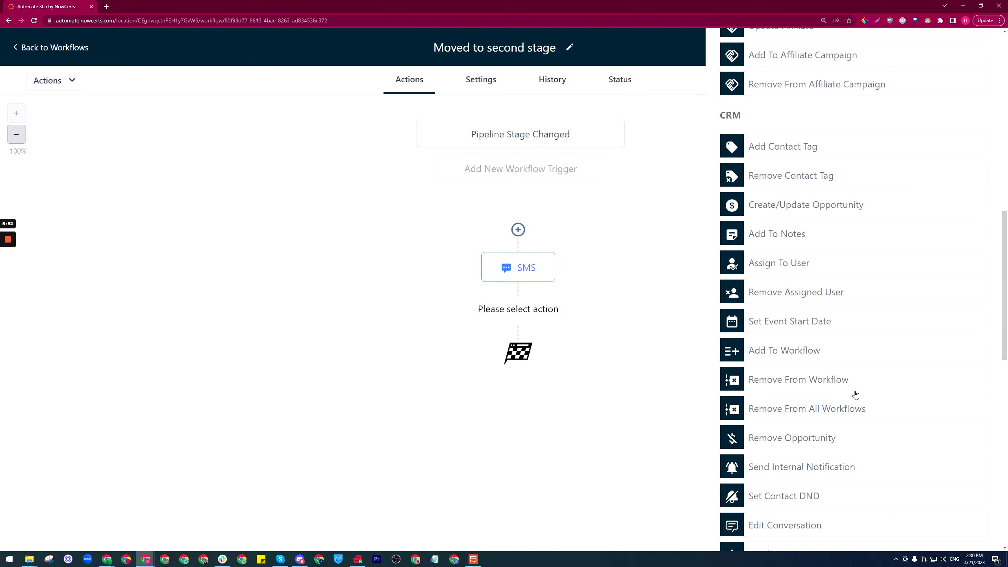
scroll(821, 393, down, 15)
scroll(813, 396, down, 2)
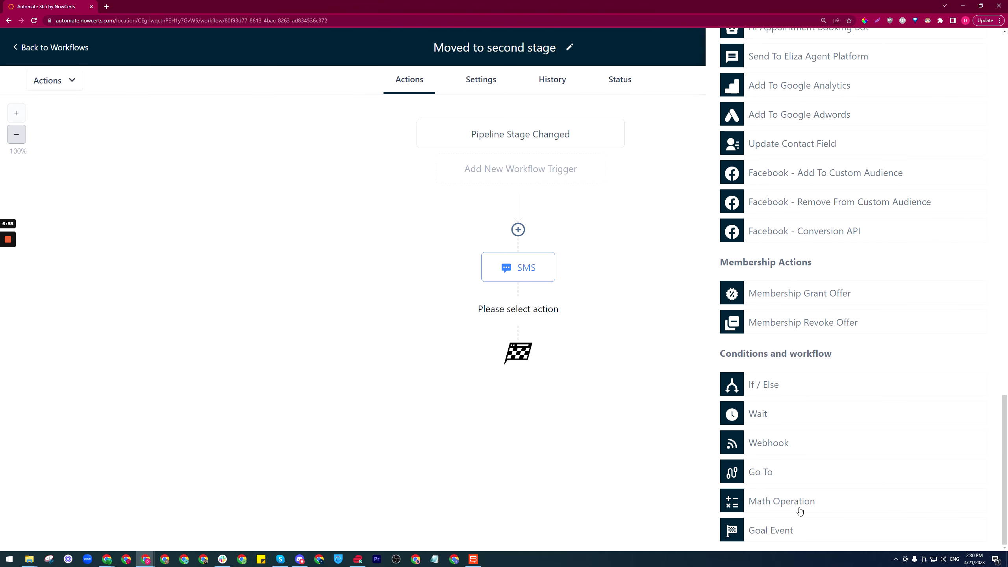
scroll(797, 476, up, 5)
scroll(795, 393, up, 5)
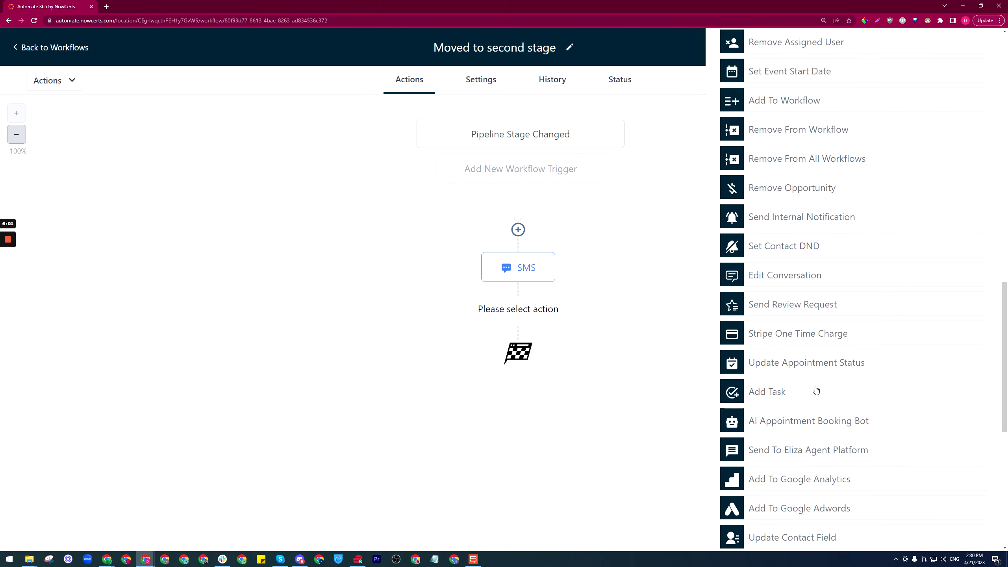
click(796, 397)
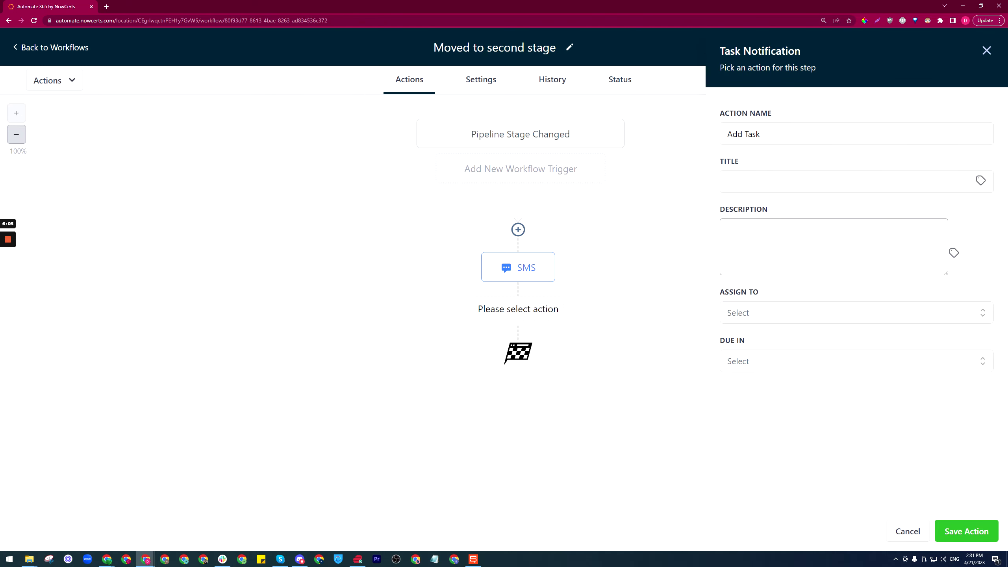
click(811, 317)
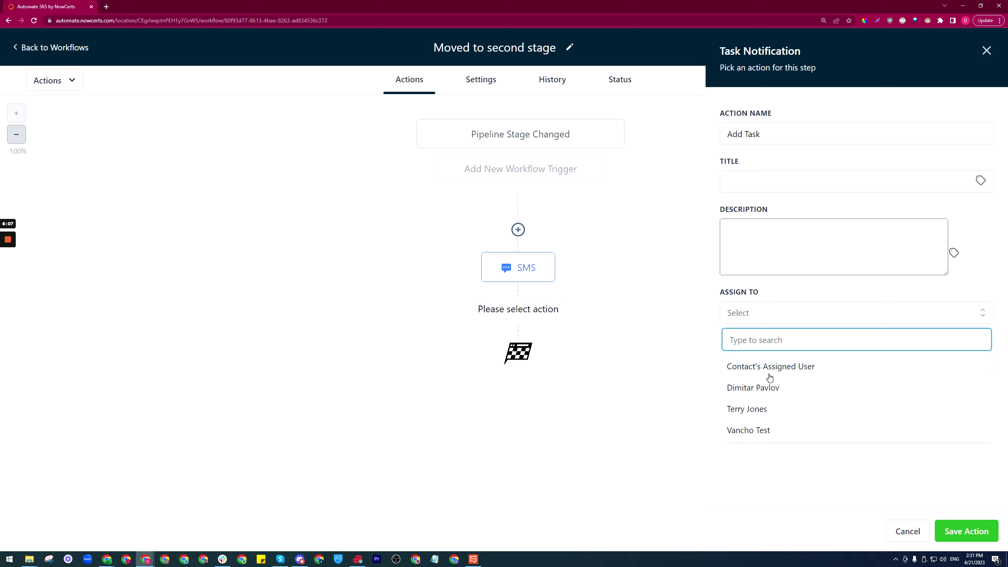
click(810, 314)
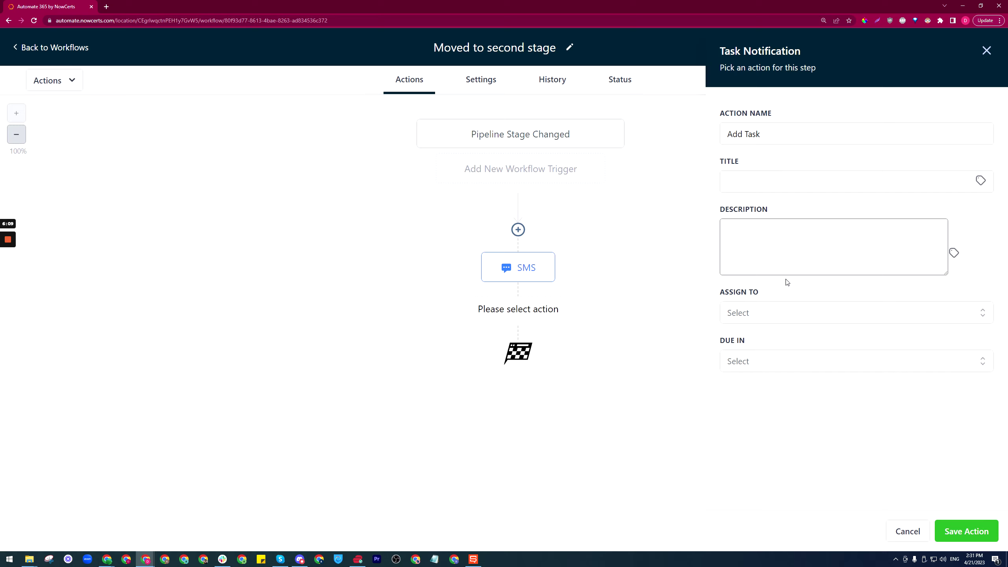
click(987, 51)
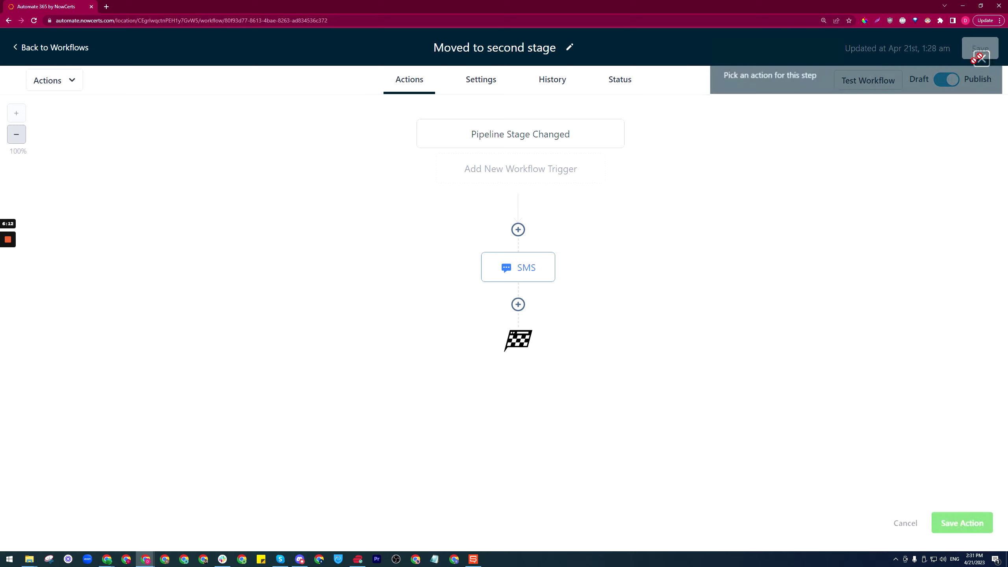
click(518, 305)
text(send)
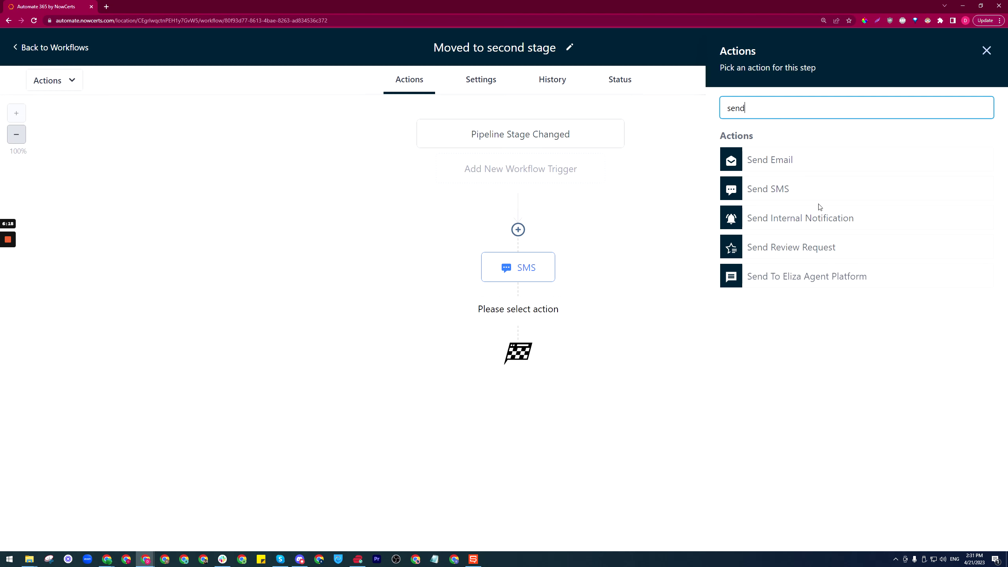
drag(752, 108, 710, 111)
text(noti)
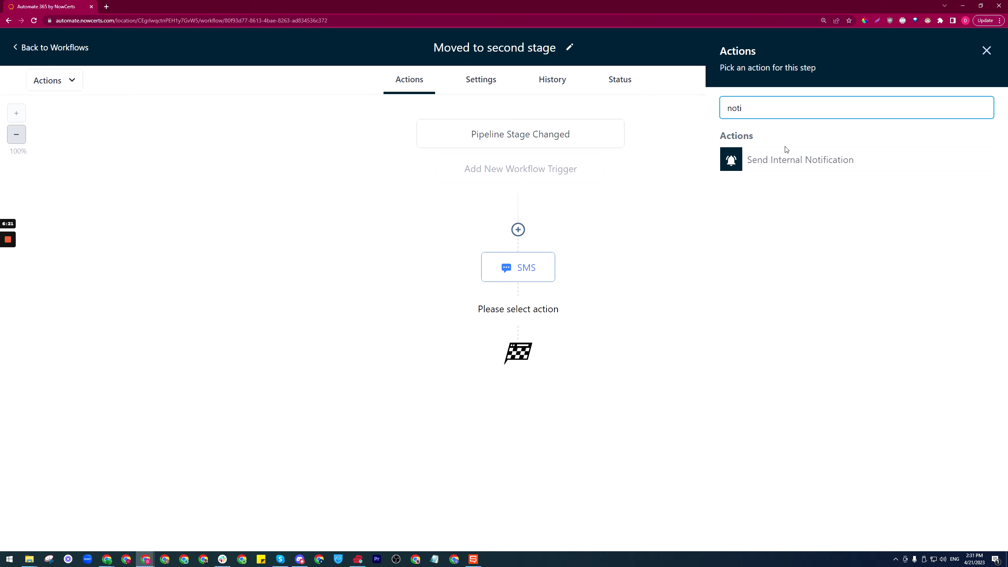
click(797, 159)
click(792, 186)
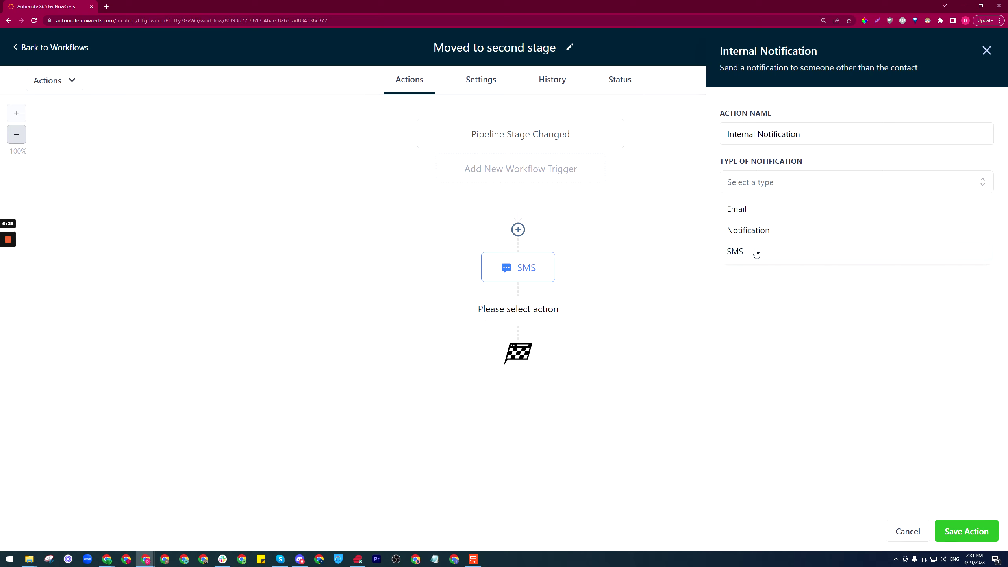
click(751, 213)
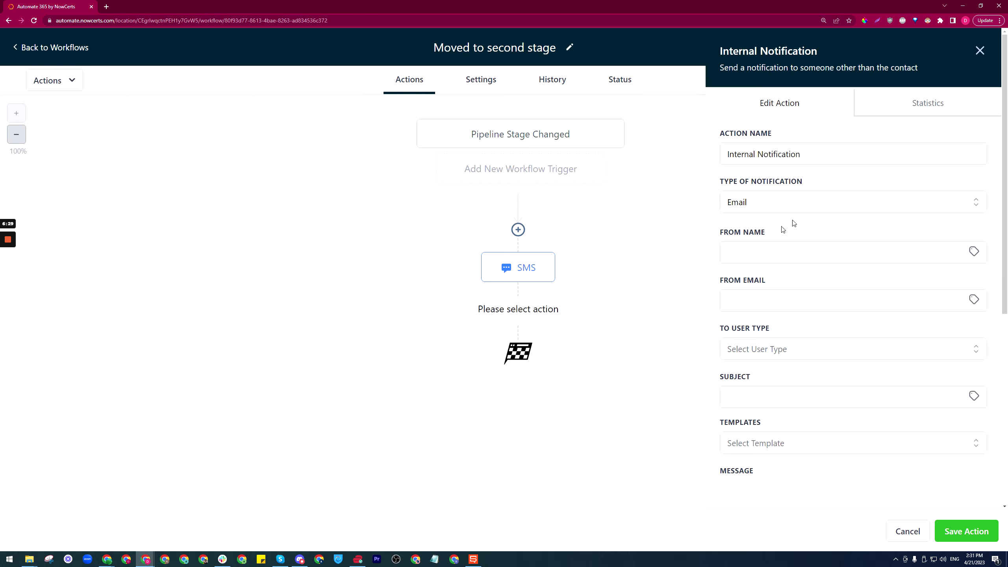
scroll(814, 283, down, 1)
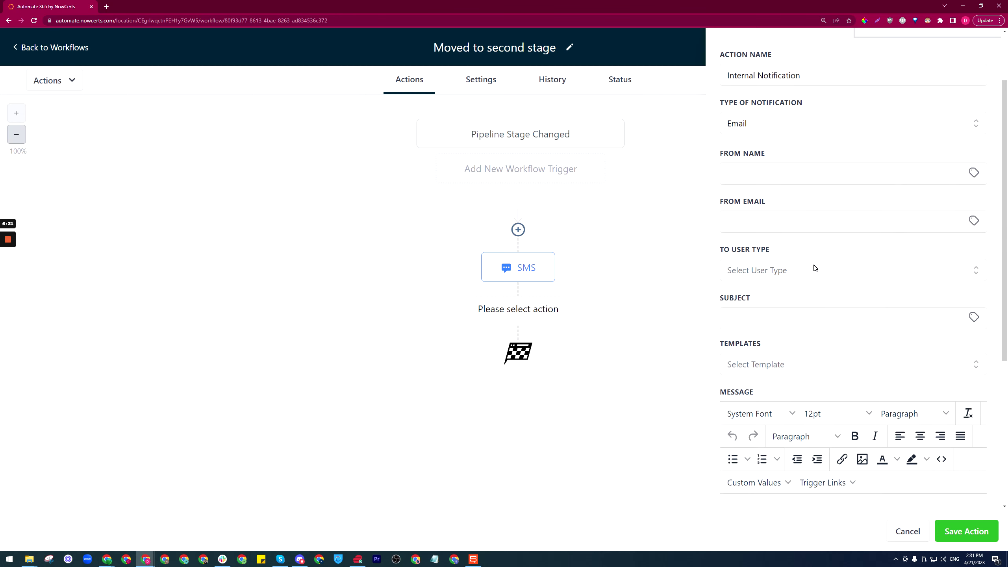
click(814, 269)
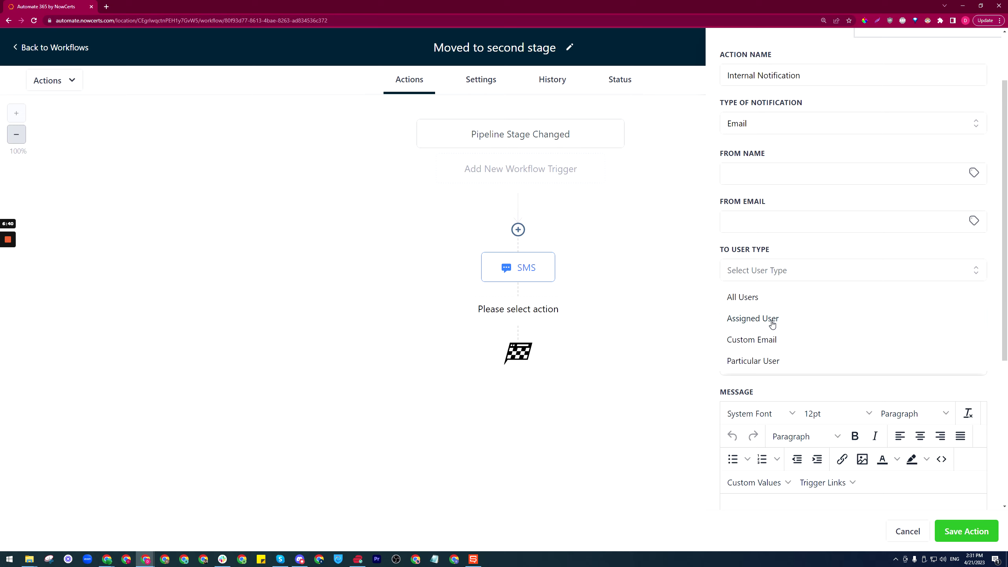
scroll(867, 394, down, 3)
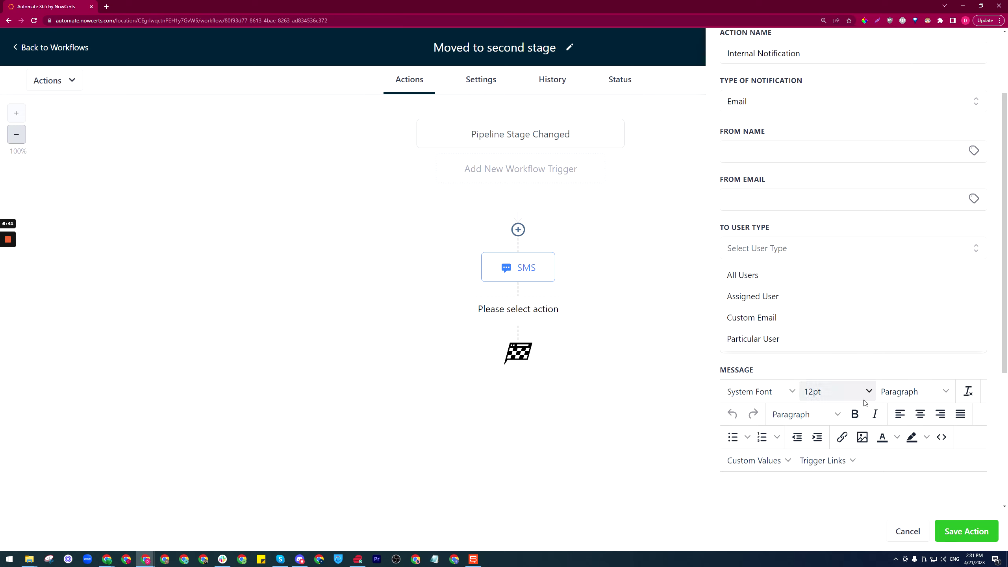
click(913, 531)
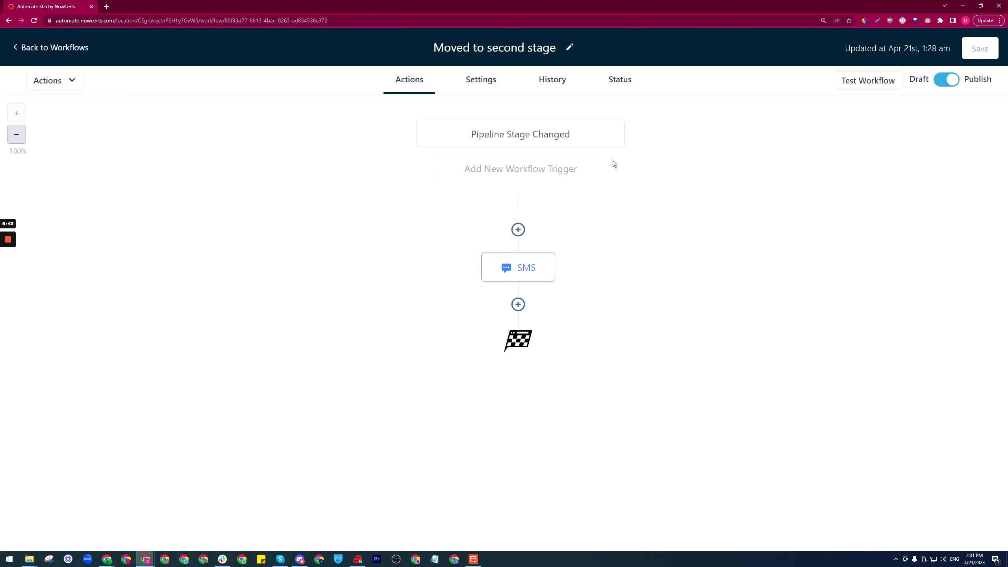